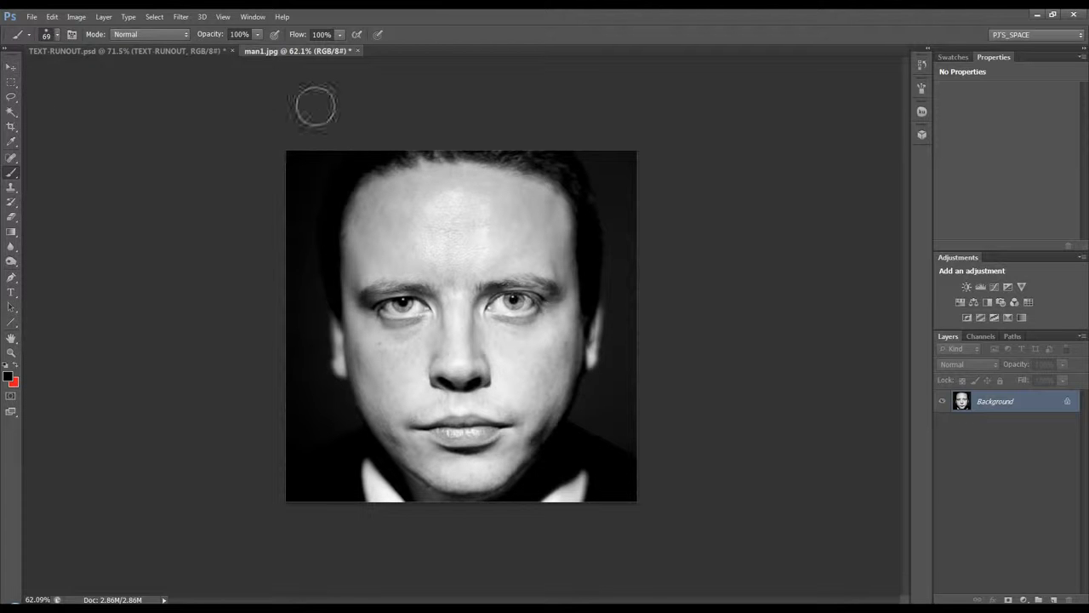
Step: Compare the repeated-text artwork in TEXT-RUNOUT.psd with the portrait in man1.jpg
click(148, 50)
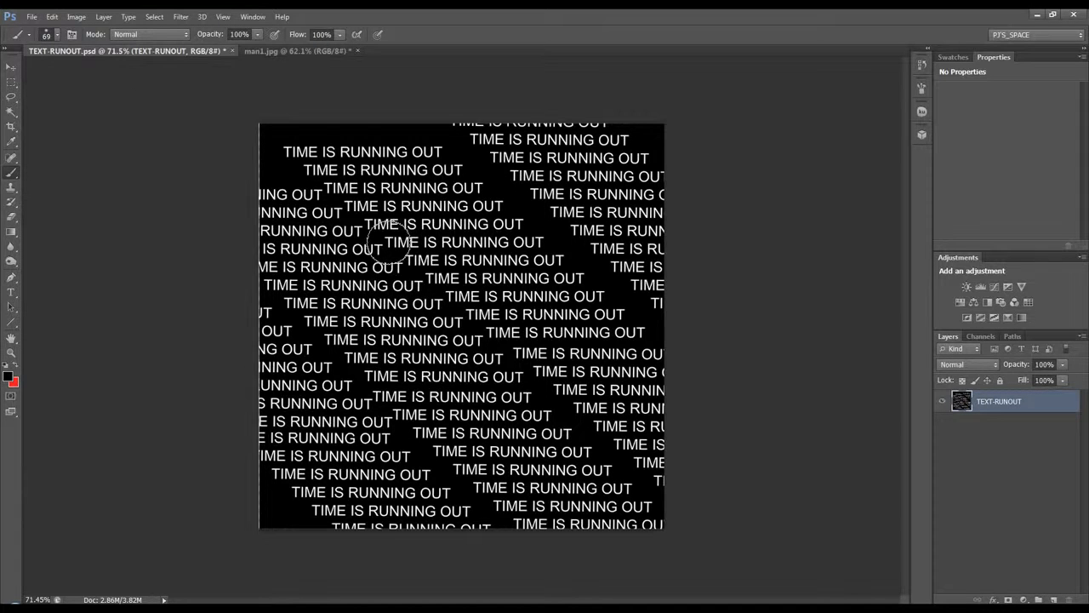
click(316, 50)
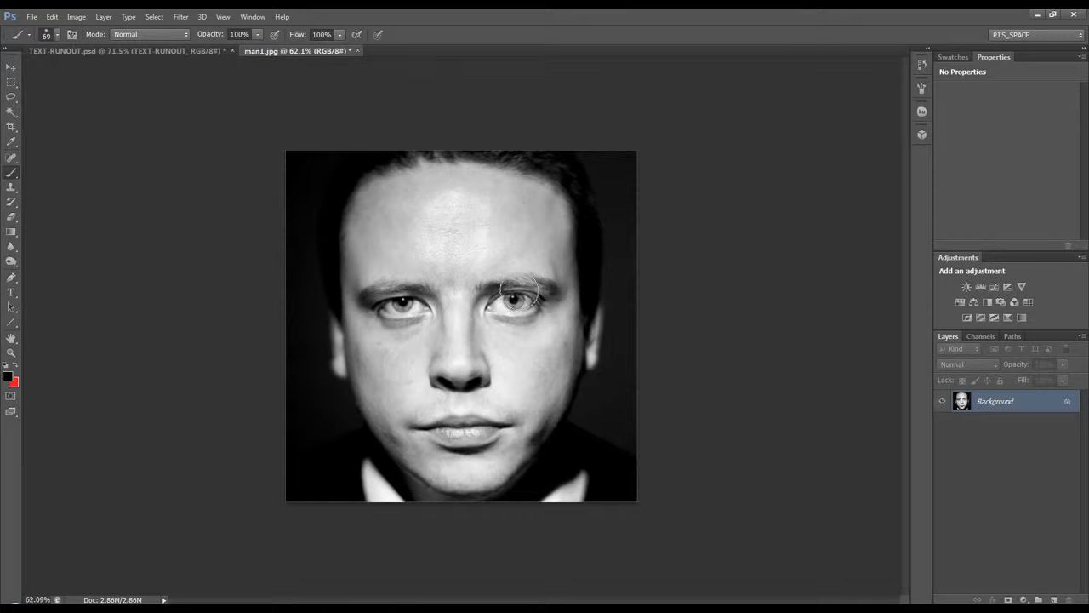
click(203, 54)
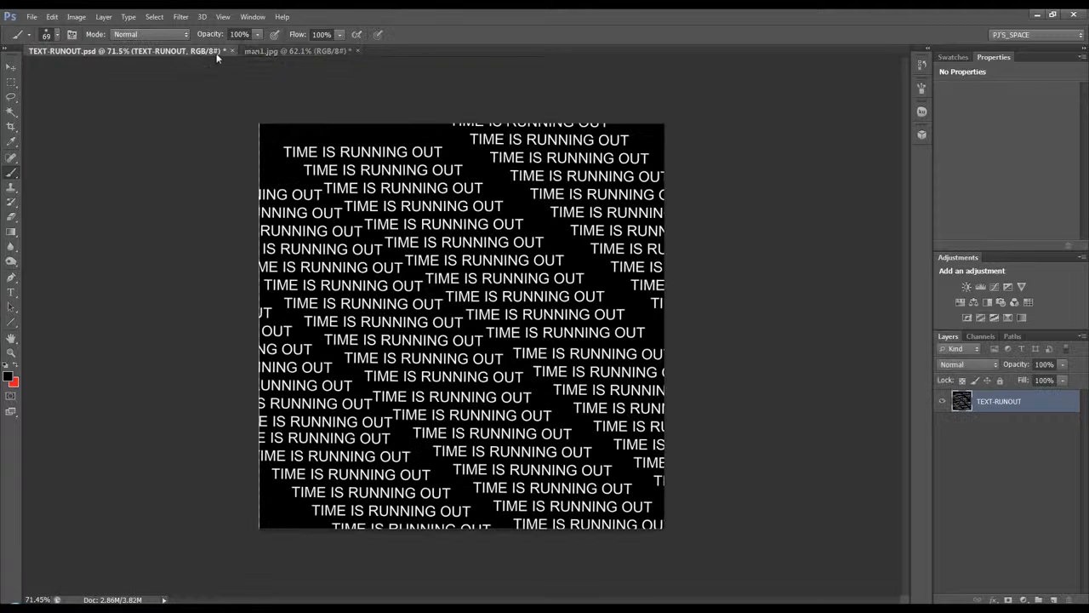
click(261, 52)
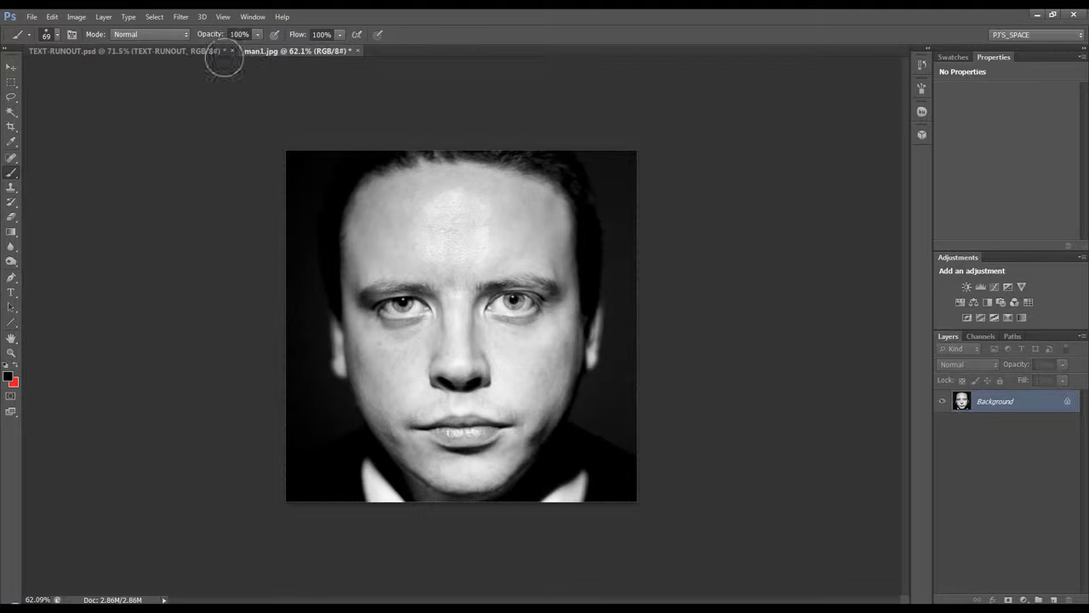
click(11, 67)
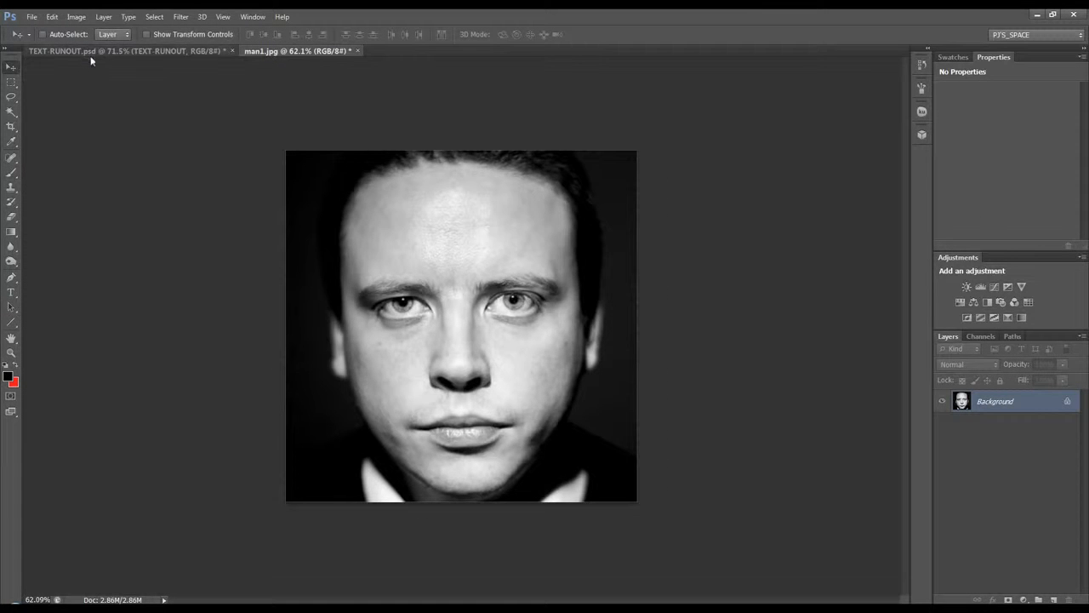
click(92, 52)
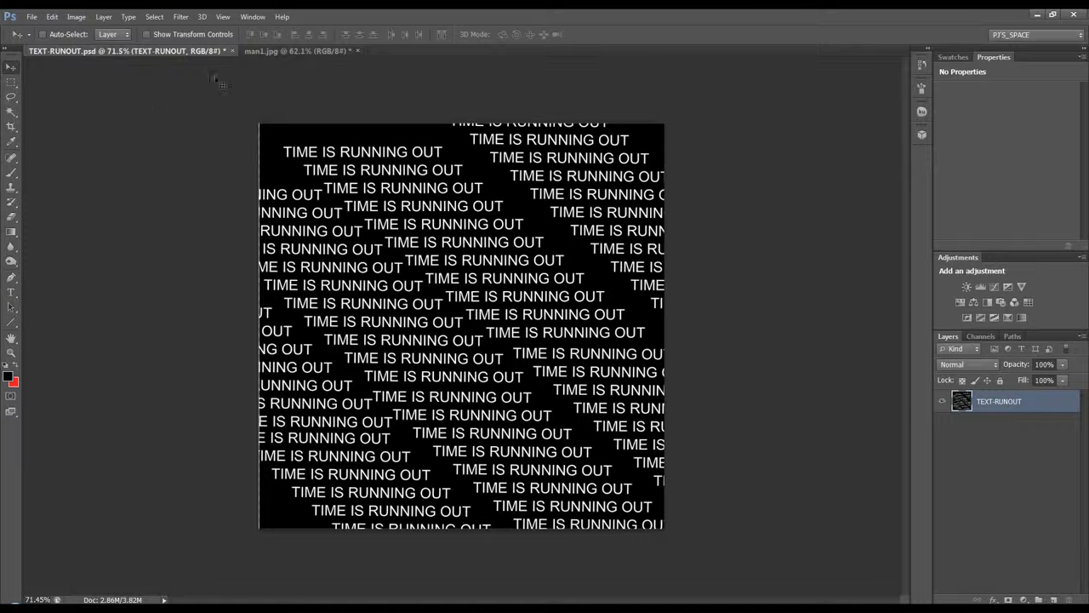
click(273, 51)
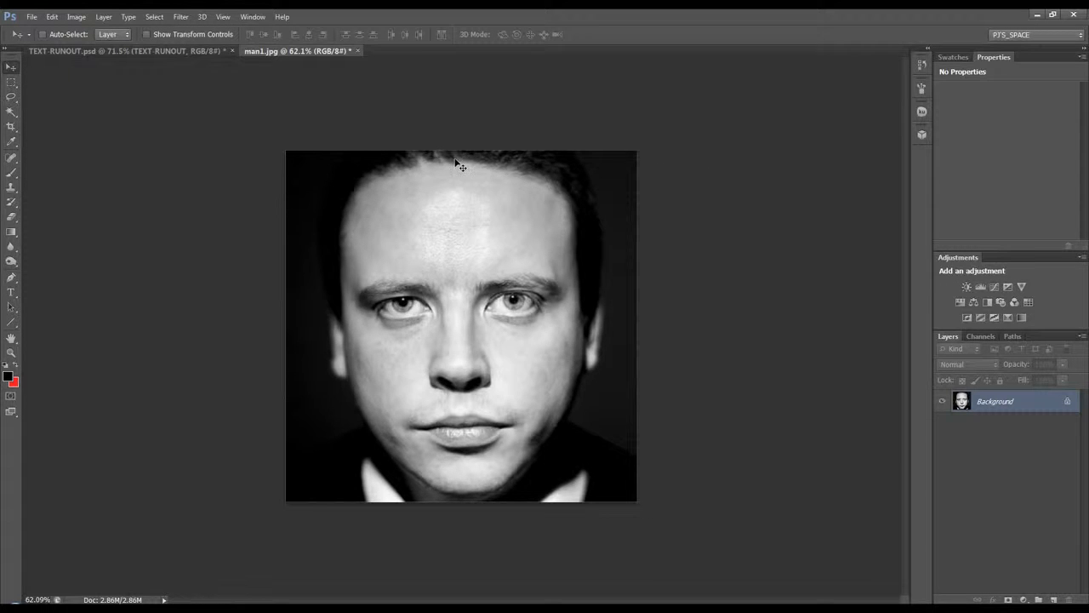
click(167, 51)
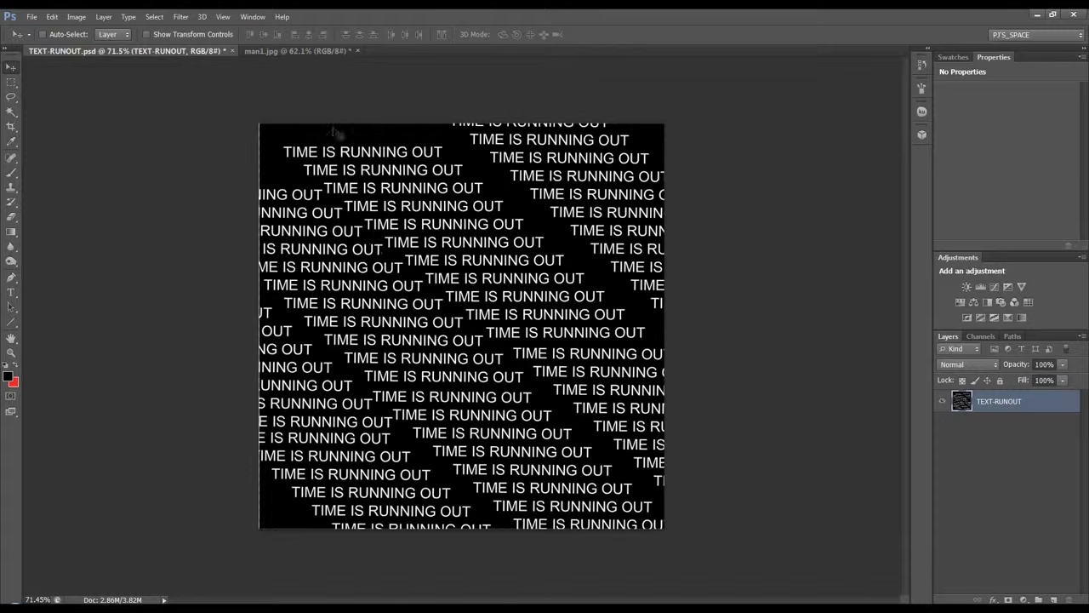
Step: Duplicate the Background layer of man1.jpg into a new document named "map"
click(263, 51)
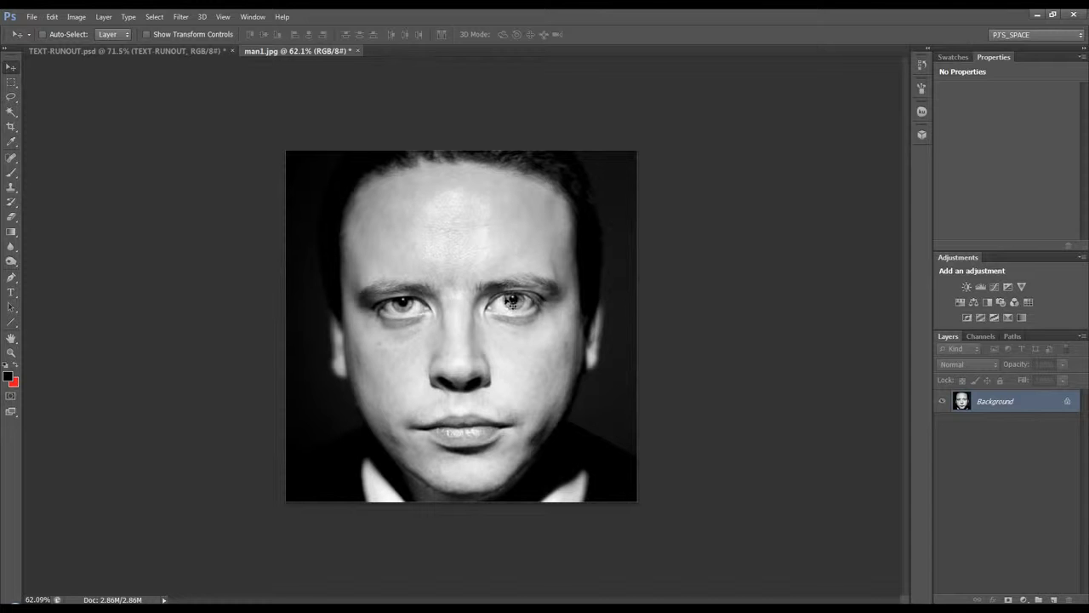
right_click(1057, 404)
click(1021, 423)
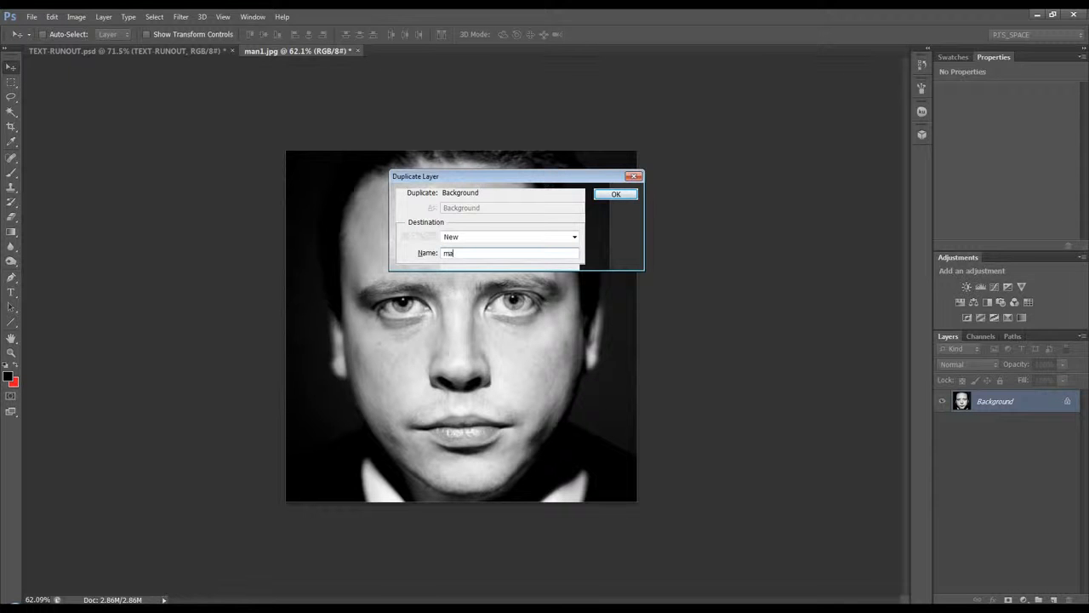
click(615, 194)
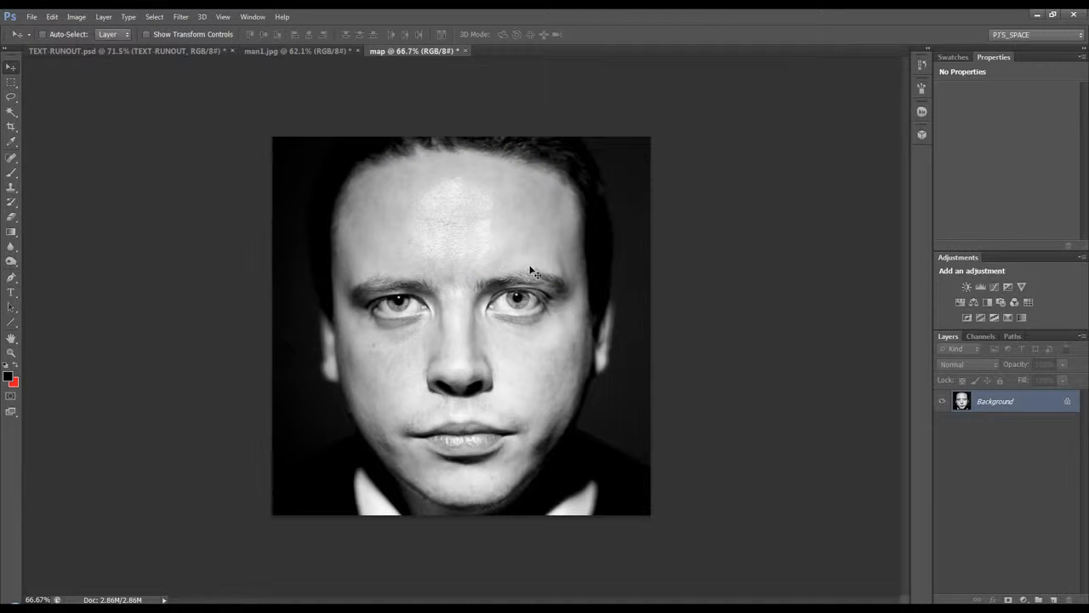
Step: Apply a Gradient Map adjustment with the black-to-white gradient to the portrait in the map document
click(76, 17)
mouse_move(93, 45)
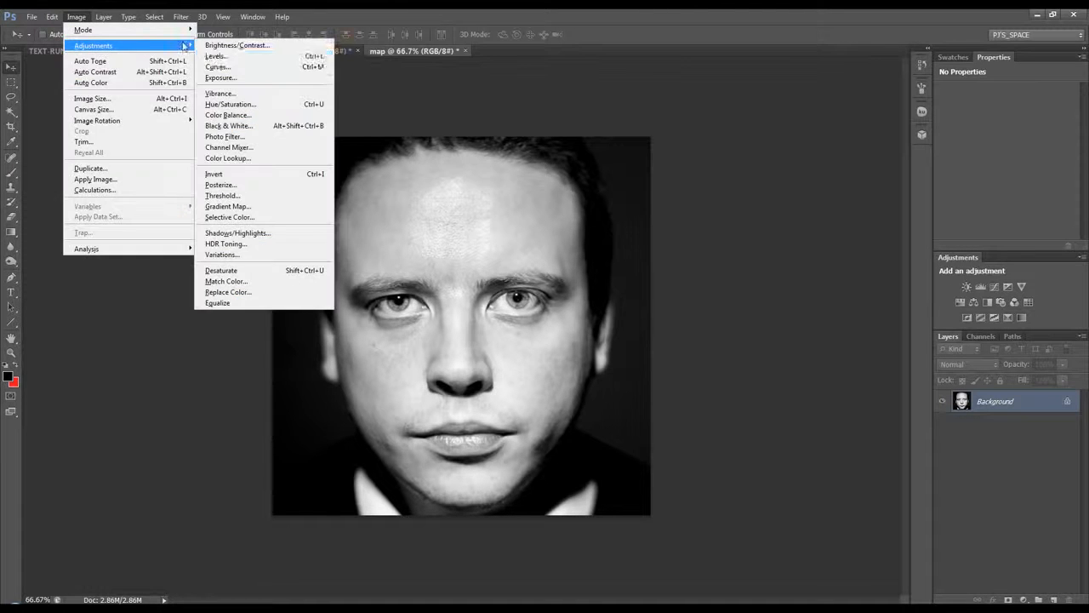
click(249, 208)
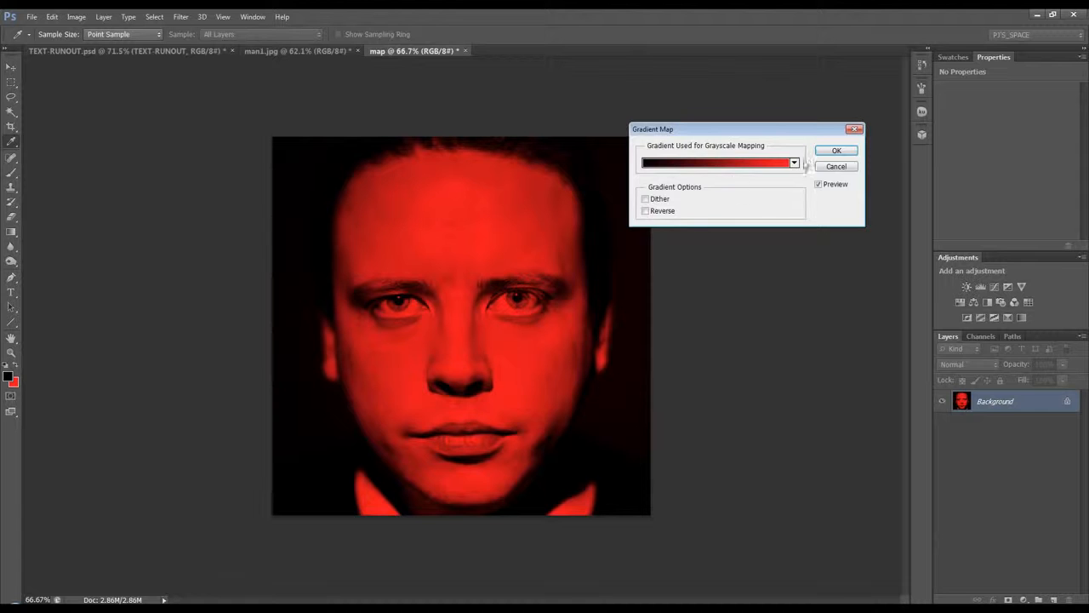
click(795, 163)
click(681, 185)
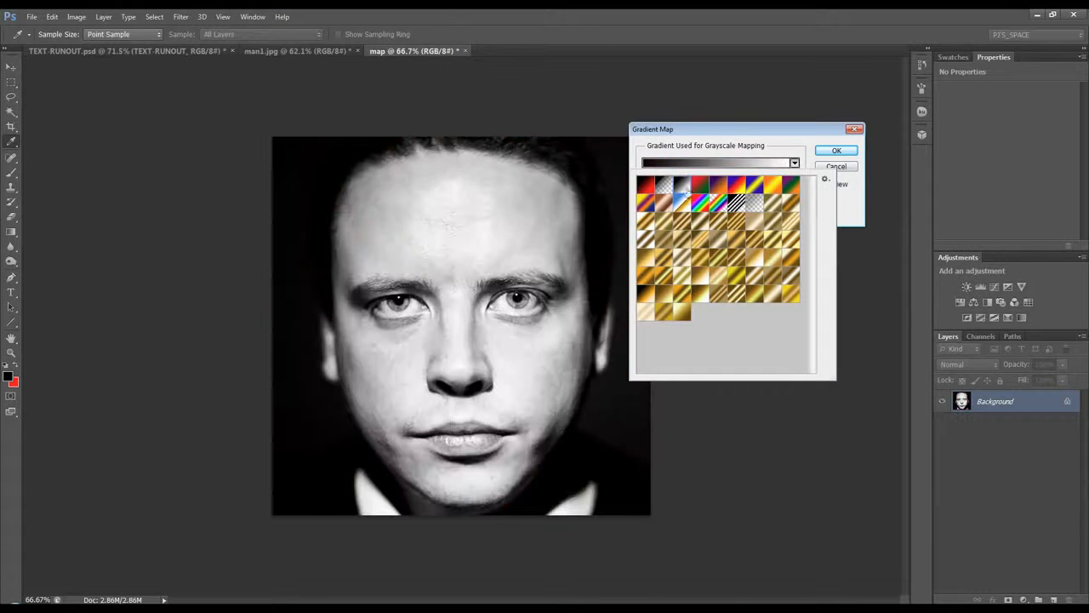
click(823, 159)
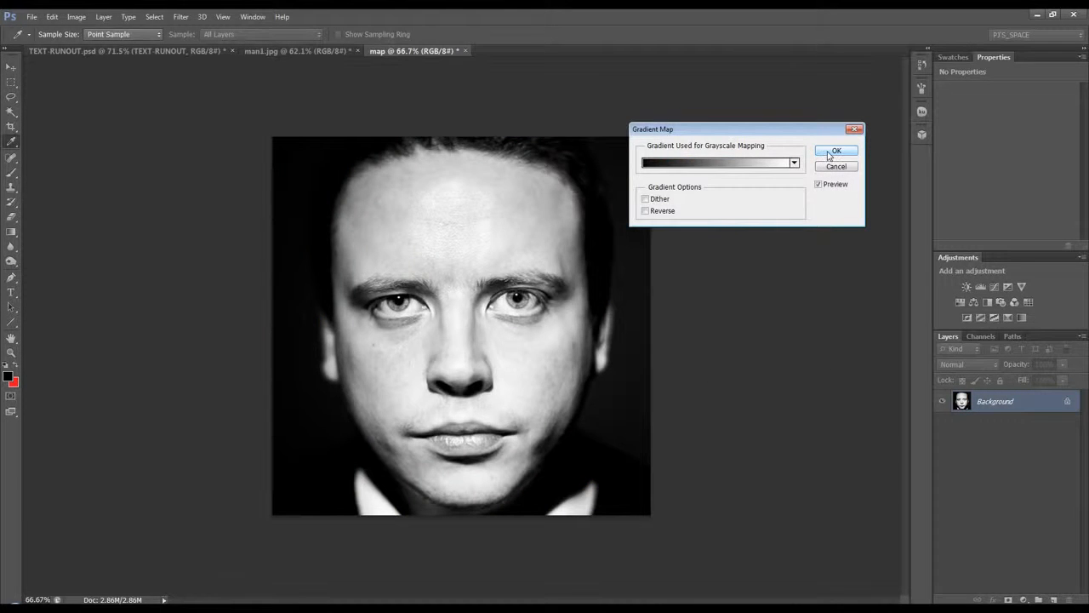
click(834, 151)
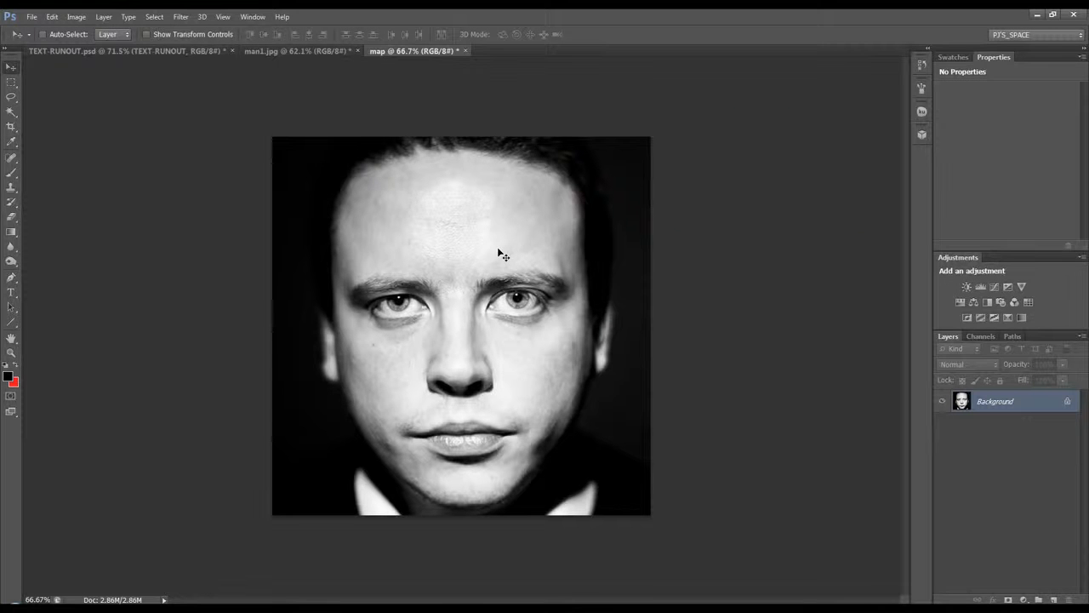
click(75, 17)
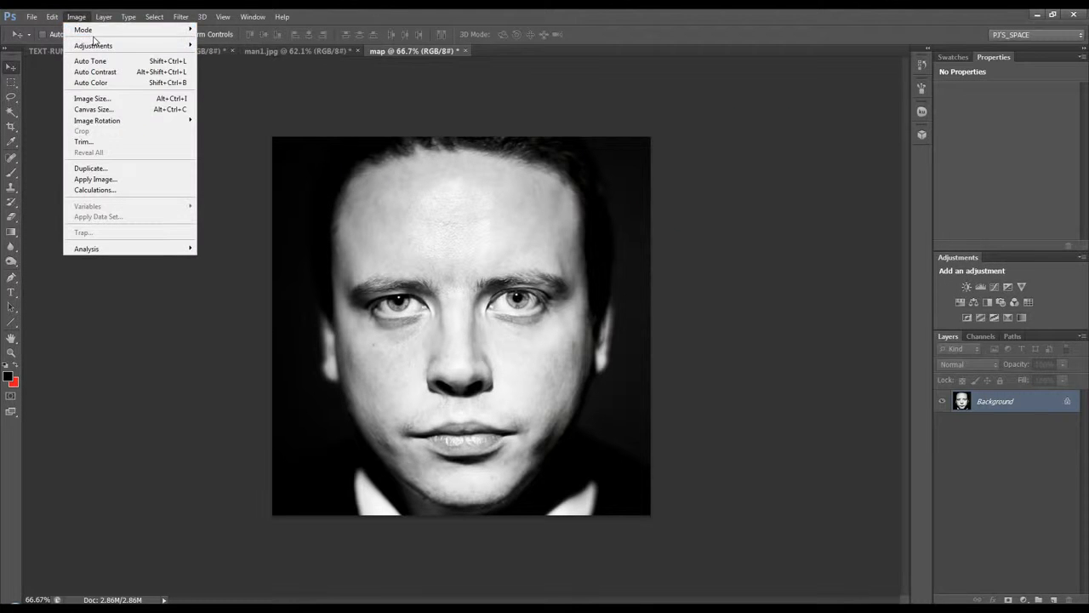
mouse_move(96, 33)
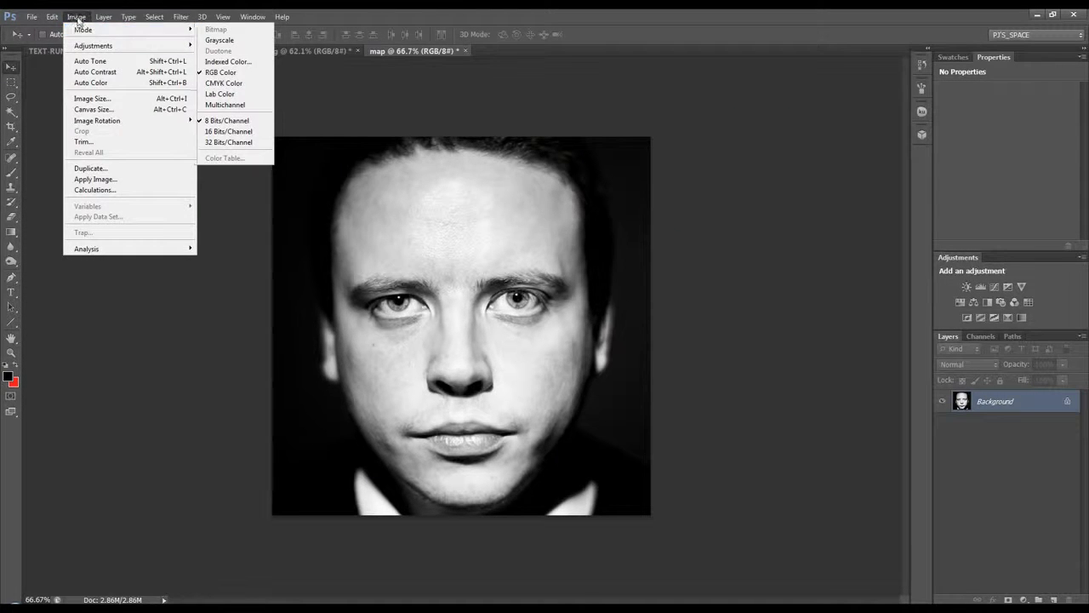
click(76, 19)
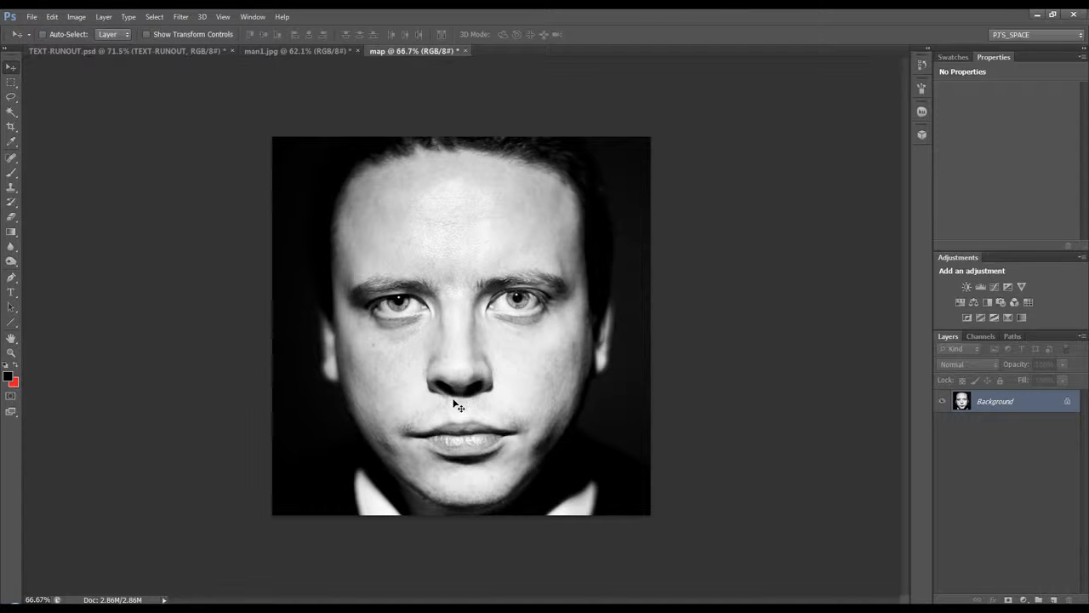
Step: Add a Levels adjustment layer above the portrait and set its black input level to 13
click(1023, 599)
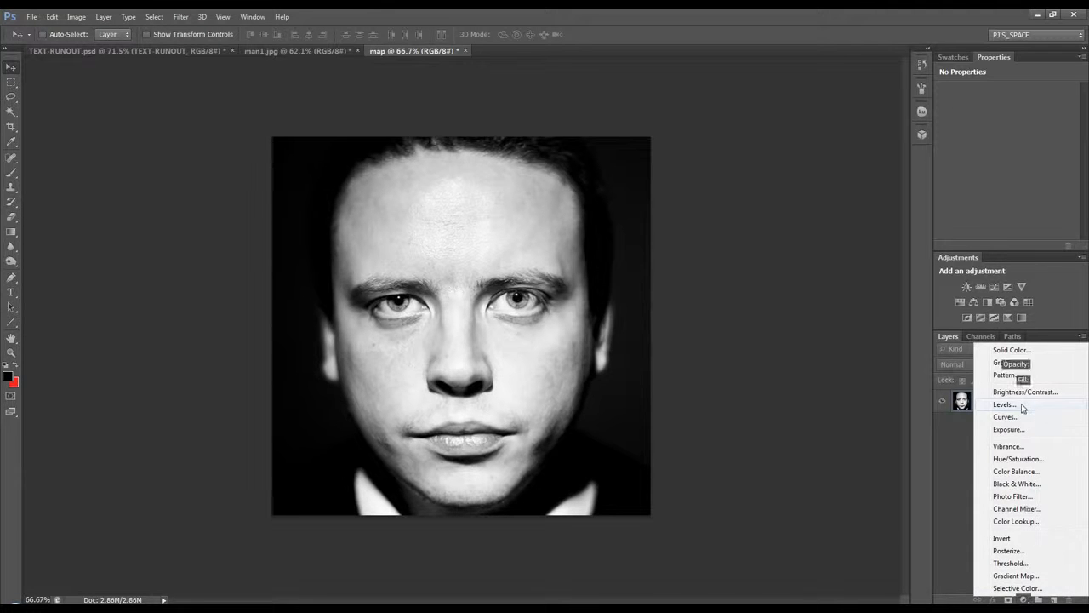
click(1004, 405)
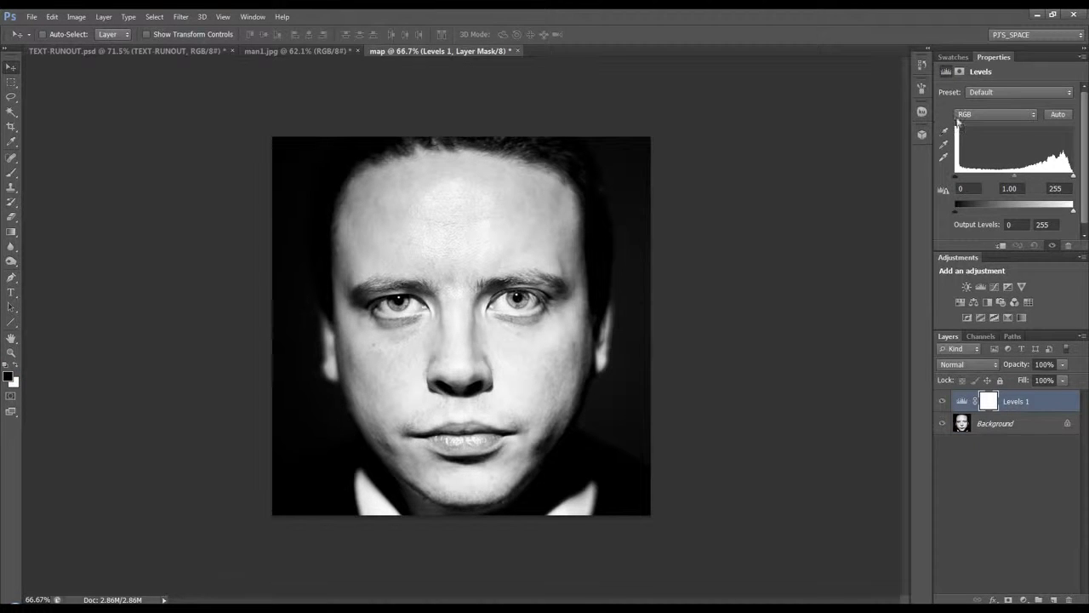
drag(955, 177, 960, 180)
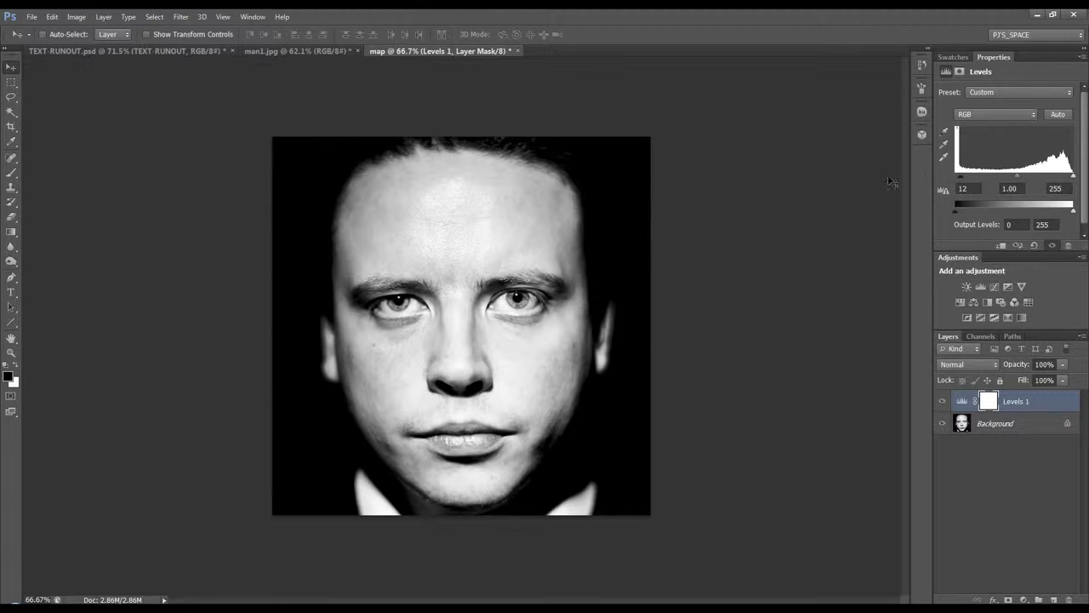
drag(961, 181, 955, 180)
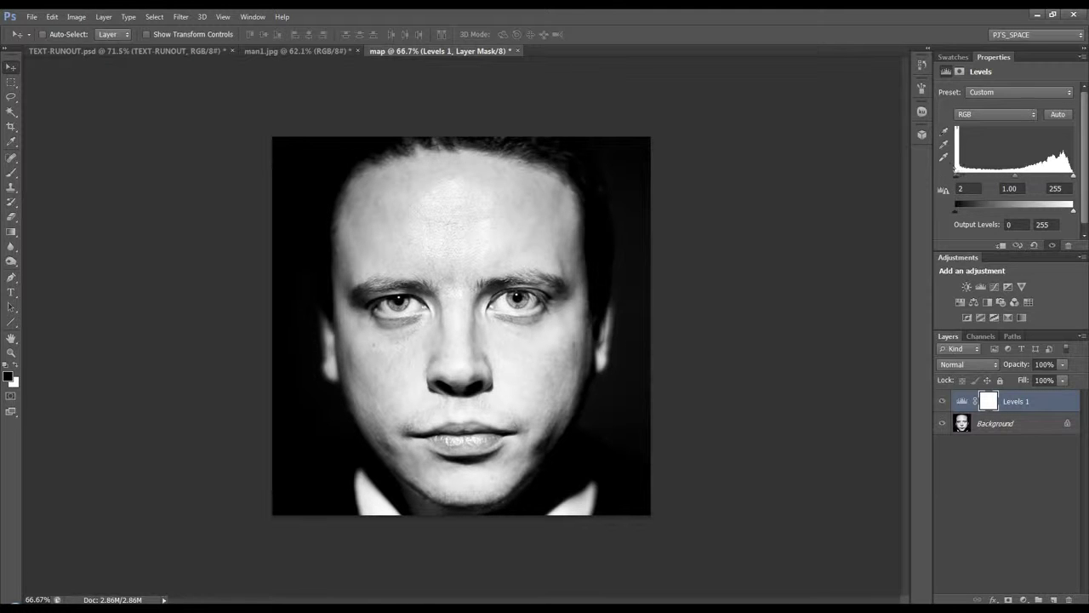
drag(955, 177, 960, 175)
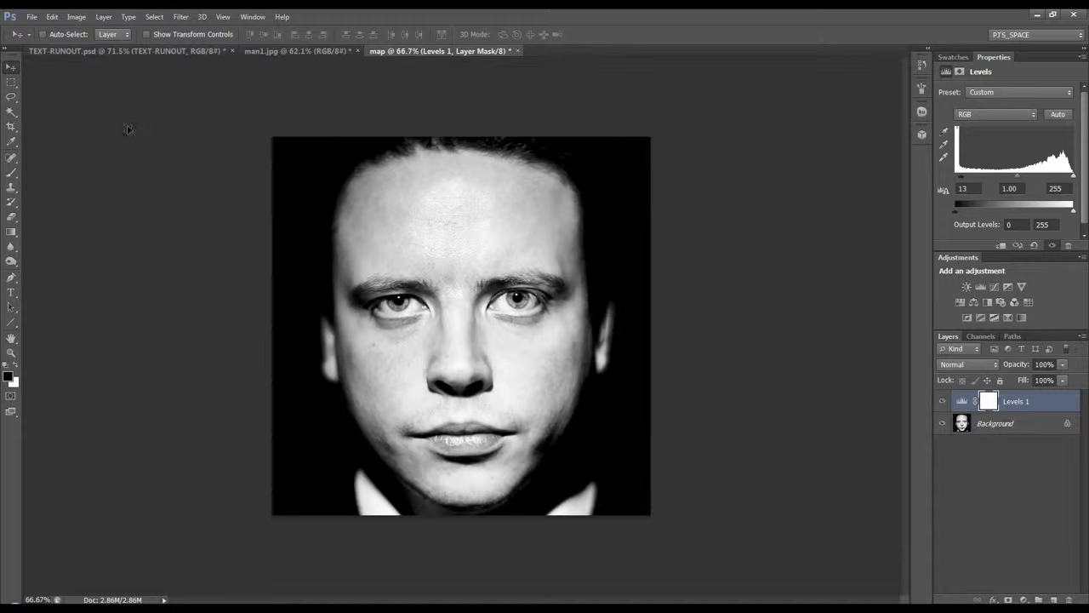
Step: Save the map document to the Desktop as map2.psd in Photoshop format and close it
click(32, 16)
click(73, 151)
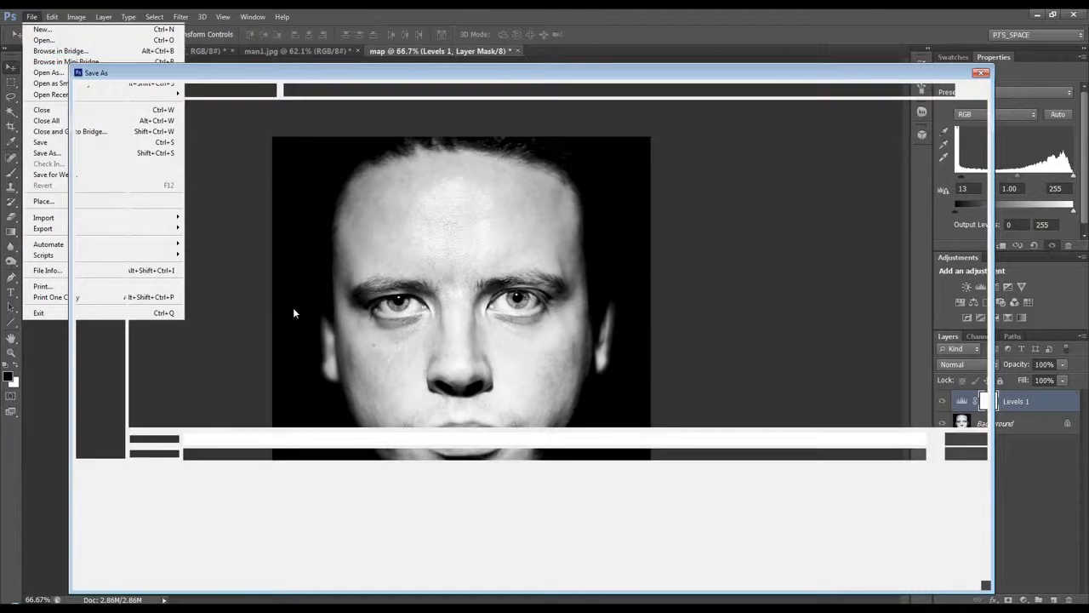
click(780, 124)
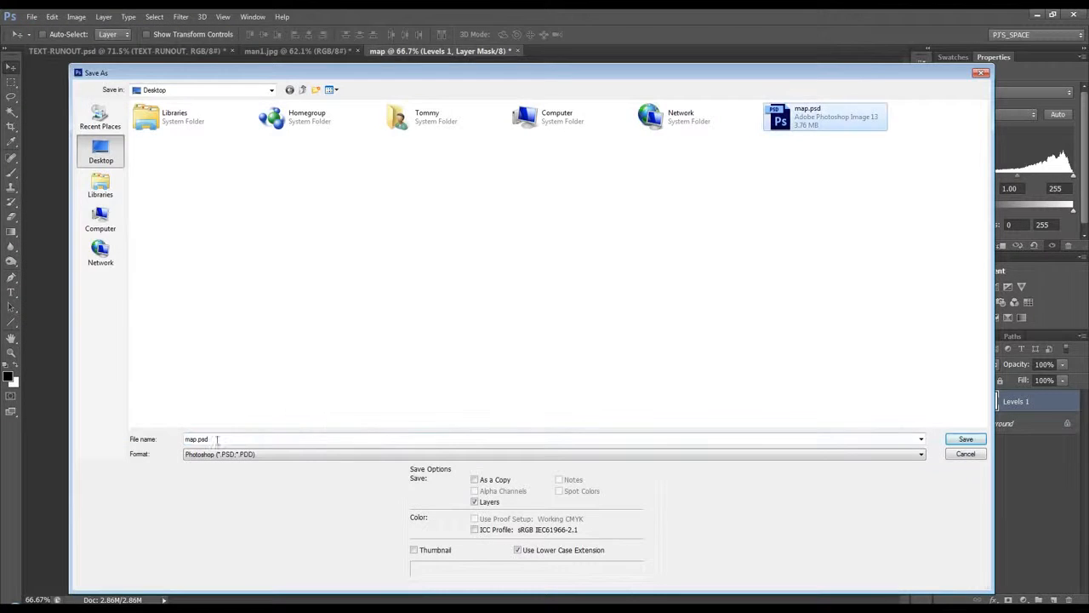
double_click(196, 439)
click(197, 438)
text(2)
click(956, 441)
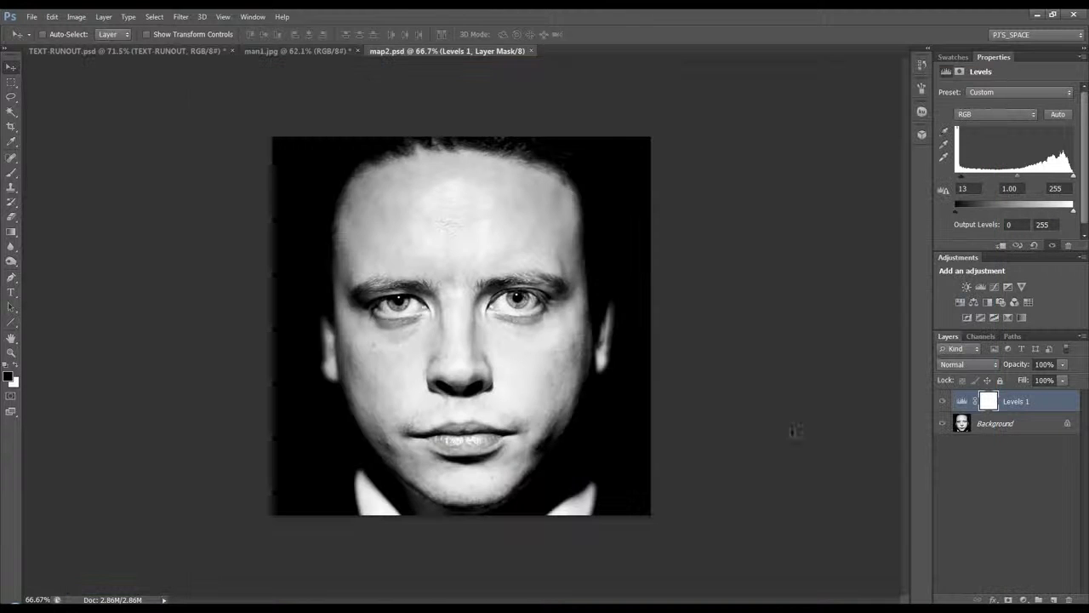
click(531, 51)
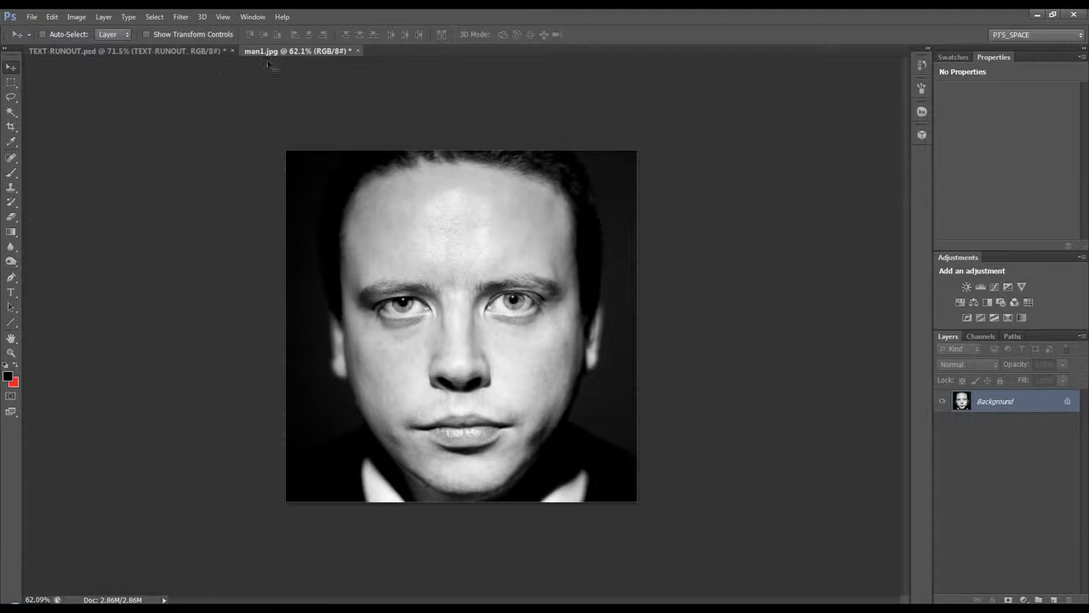
Step: Copy the portrait from man1.jpg into TEXT-RUNOUT.psd and place it beneath the text layer
drag(510, 286, 417, 319)
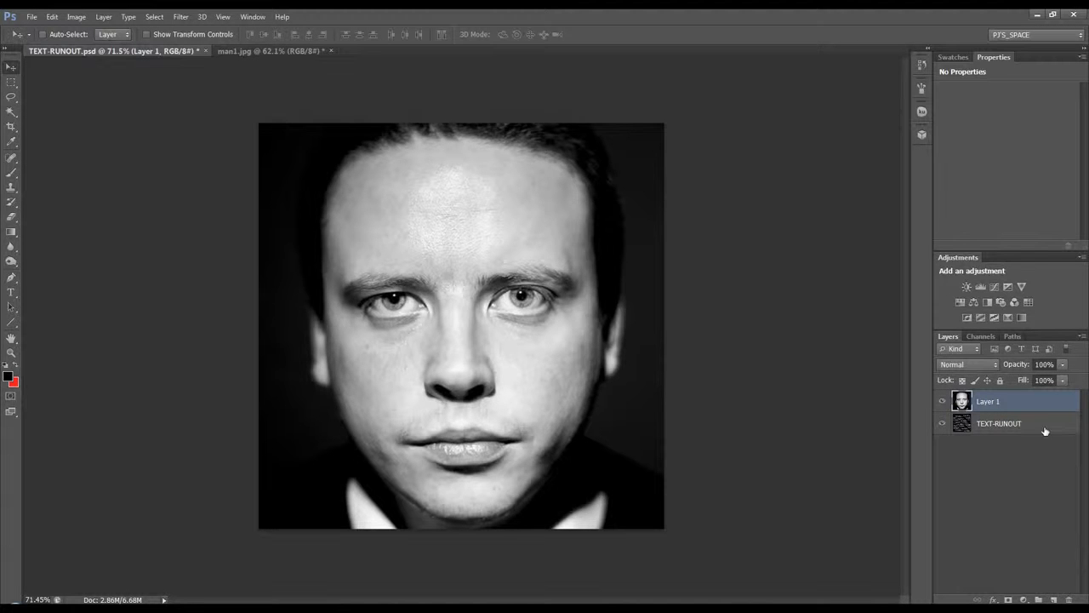
drag(1023, 402, 996, 451)
Step: Convert the TEXT-RUNOUT layer to a smart object
click(1000, 402)
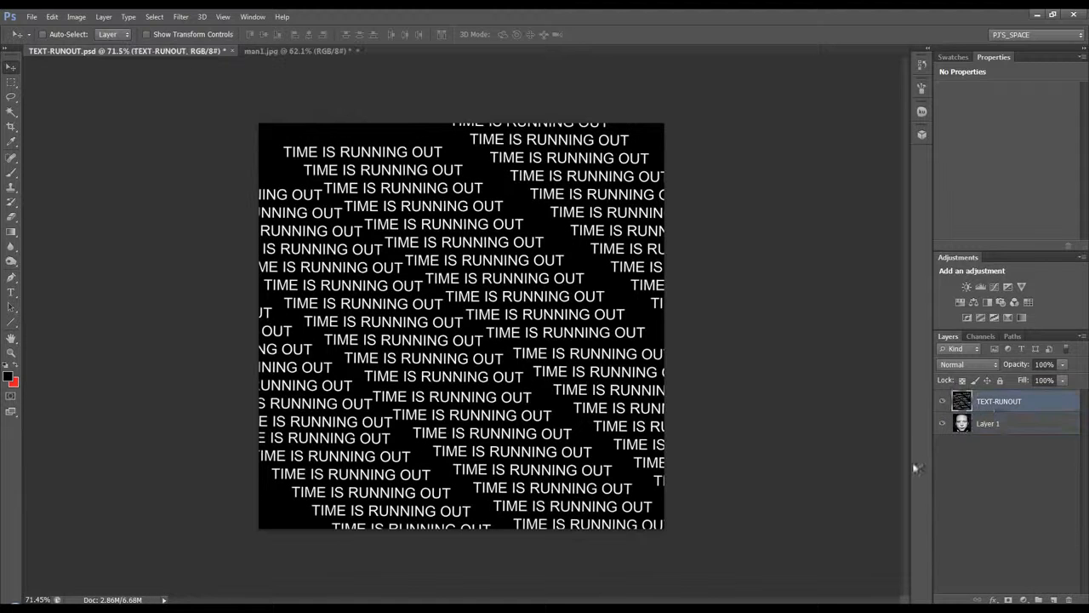
right_click(997, 405)
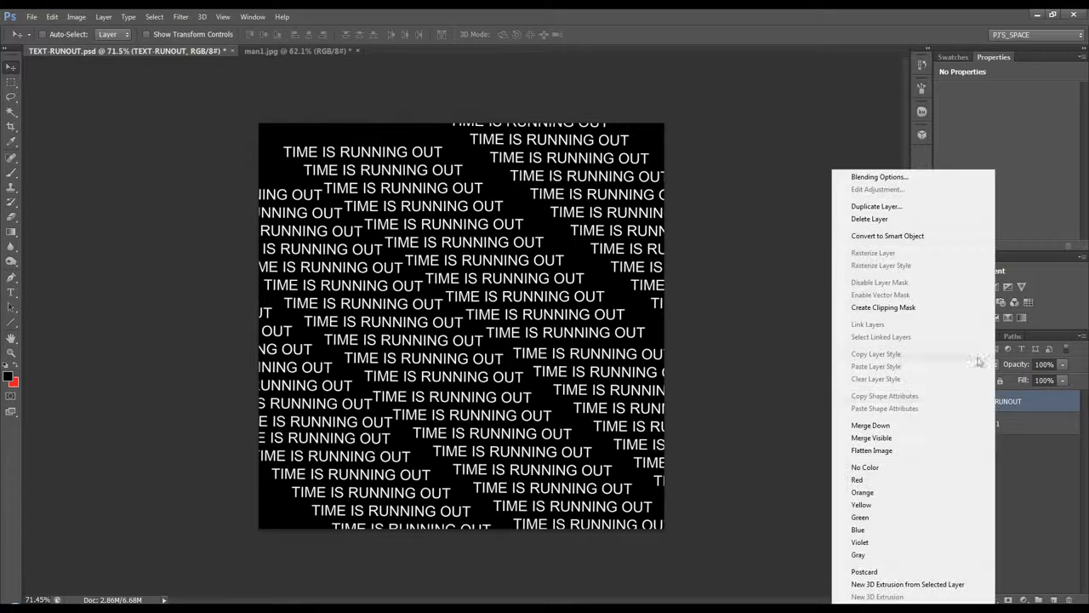
click(906, 234)
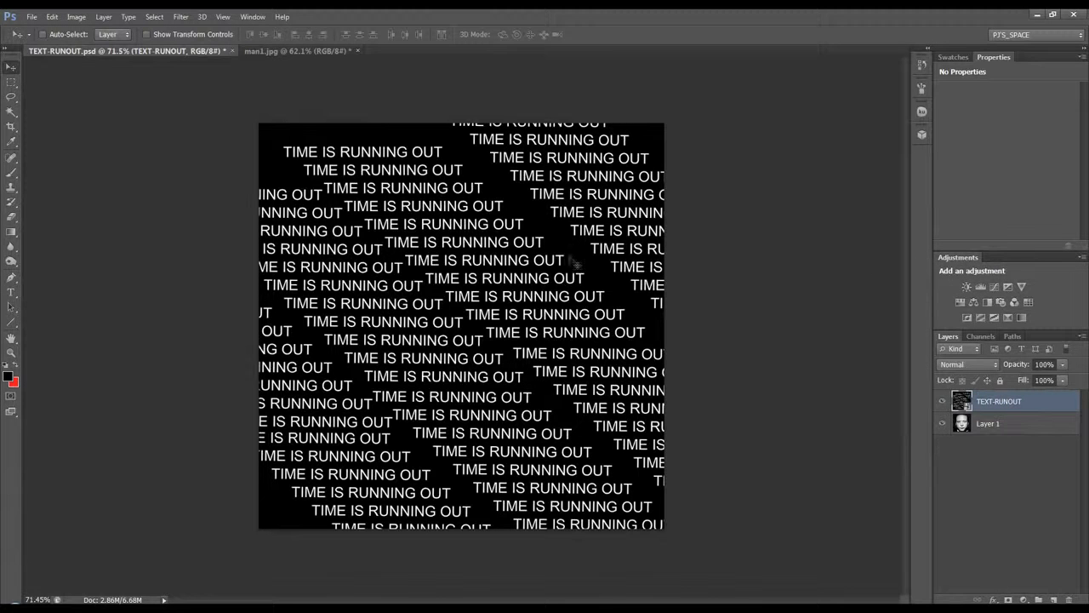
Step: Apply the Displace filter to the TEXT-RUNOUT layer at horizontal and vertical scale 20 with Tile and Wrap Around, using map2.psd
click(181, 17)
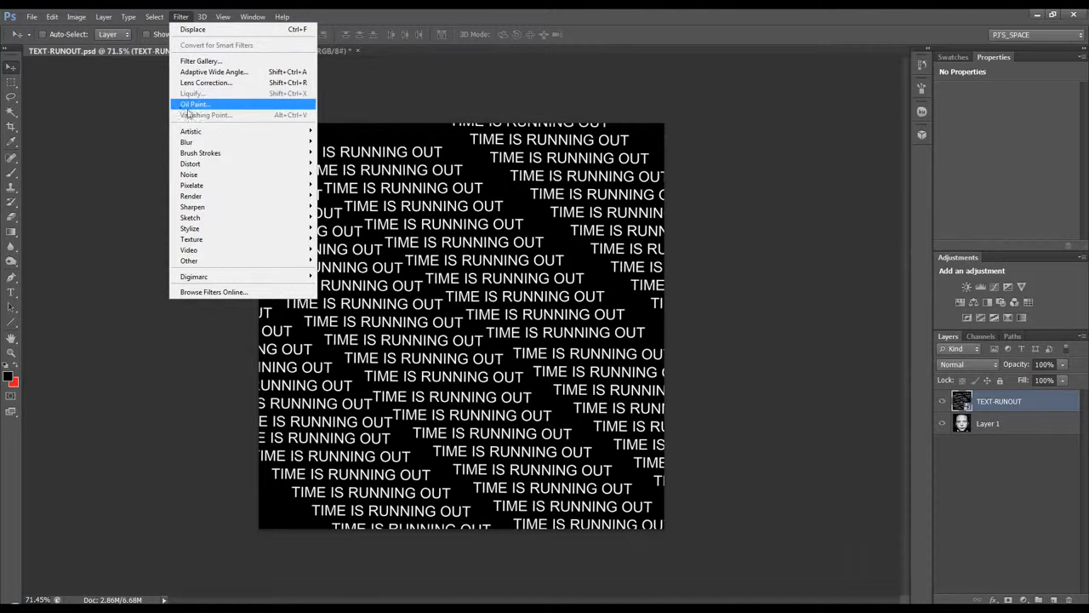
mouse_move(209, 166)
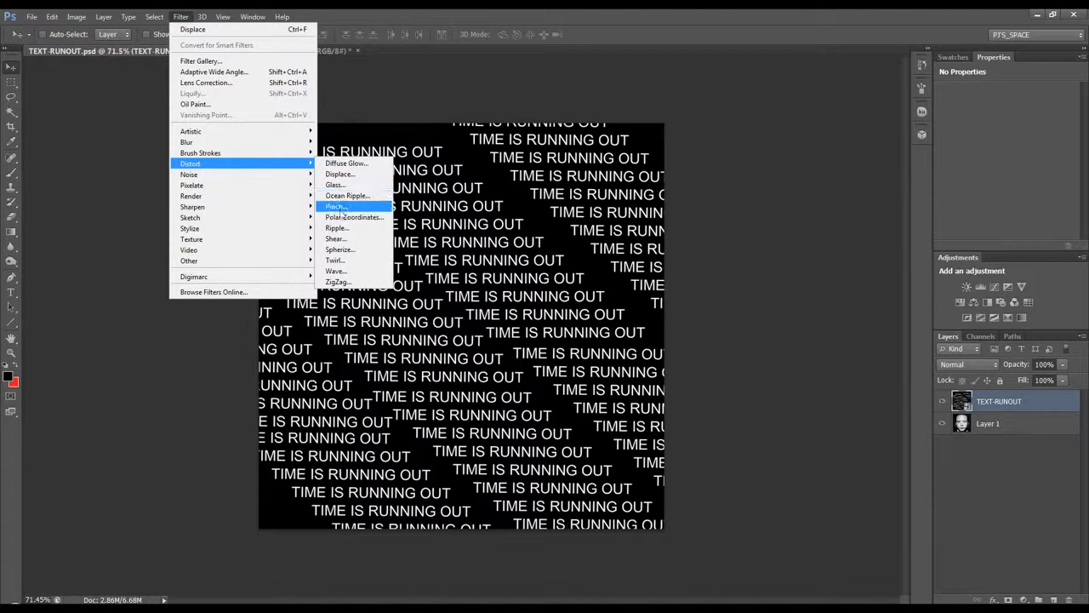
click(340, 175)
drag(682, 130, 566, 101)
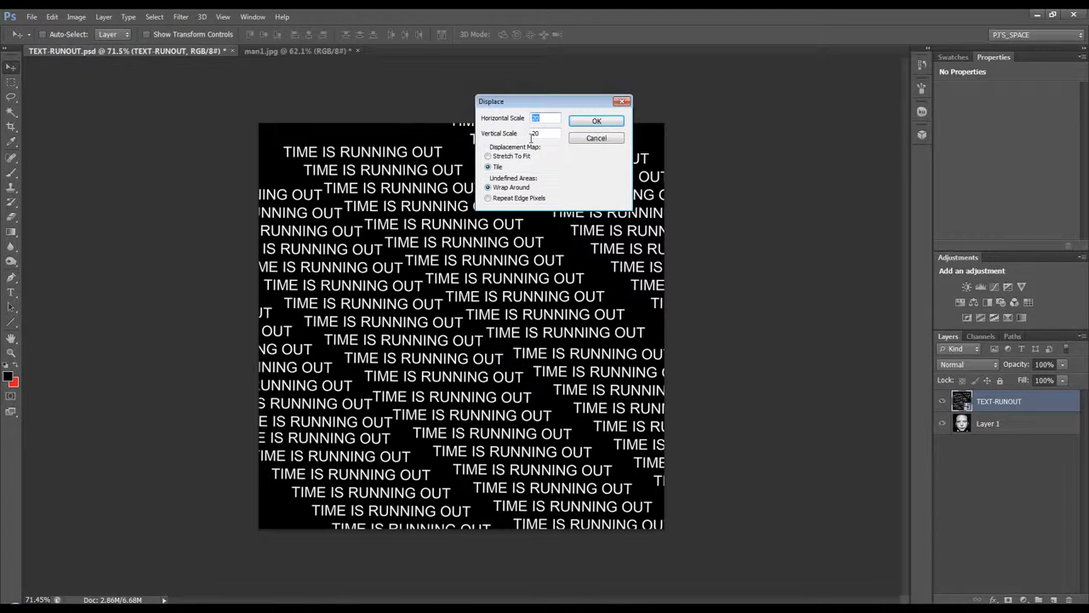
drag(535, 105, 535, 91)
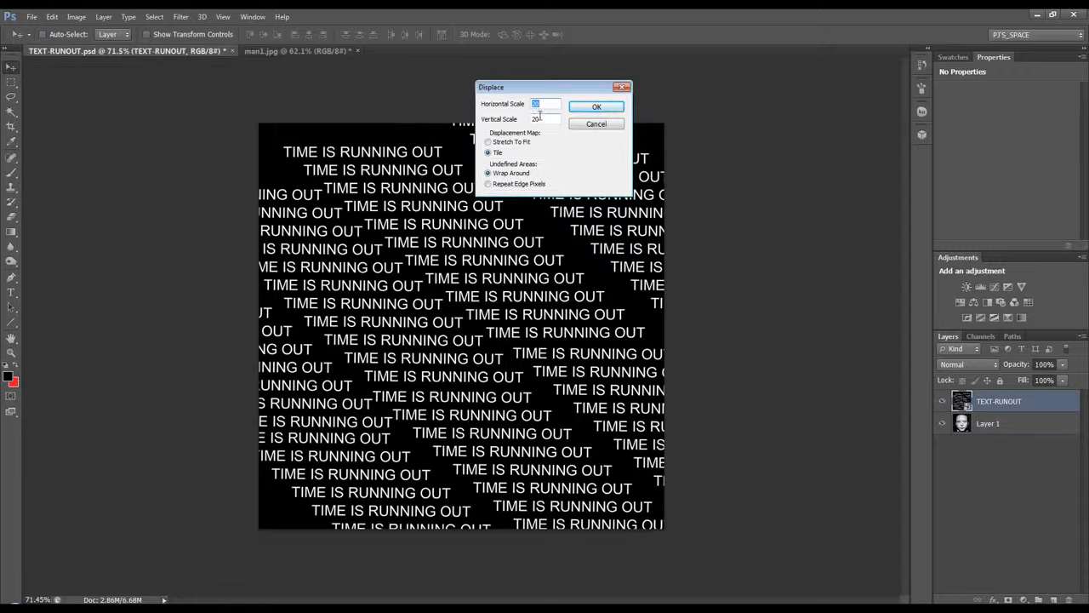
drag(563, 91, 543, 86)
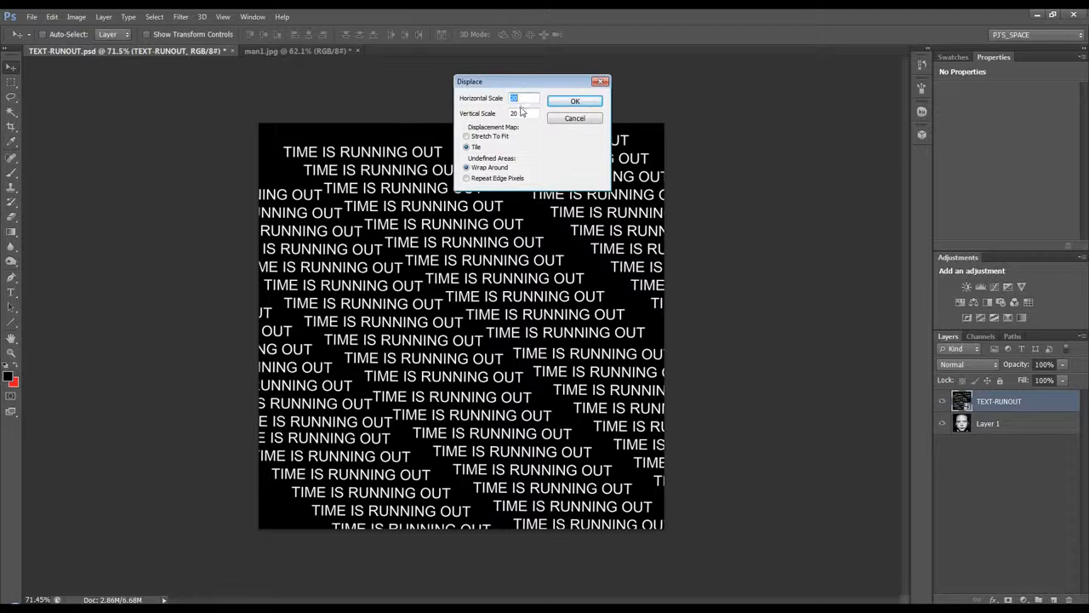
click(574, 102)
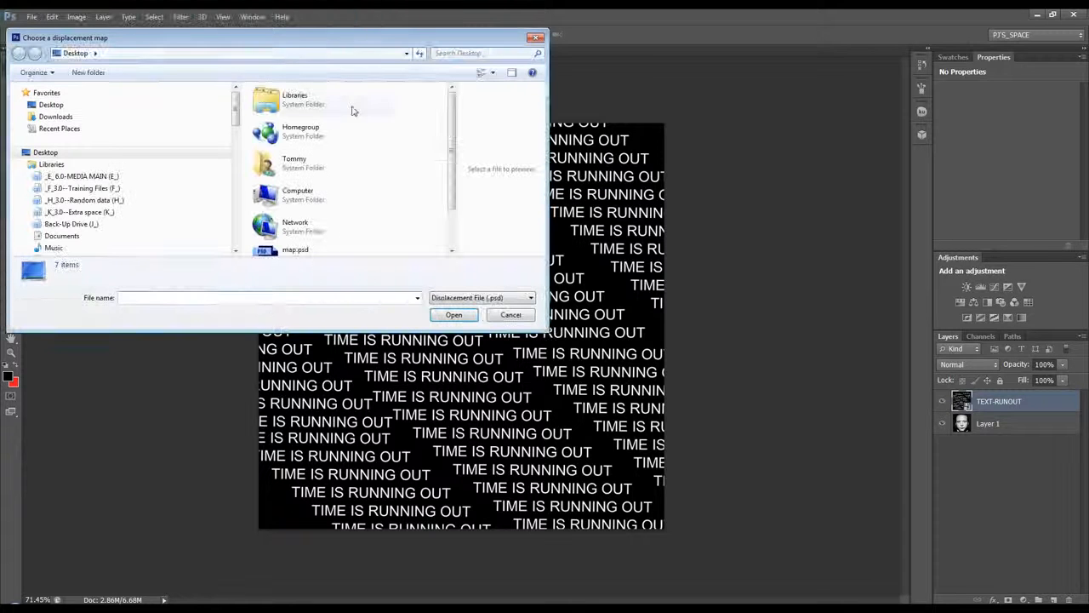
drag(309, 328, 309, 390)
click(298, 287)
click(454, 374)
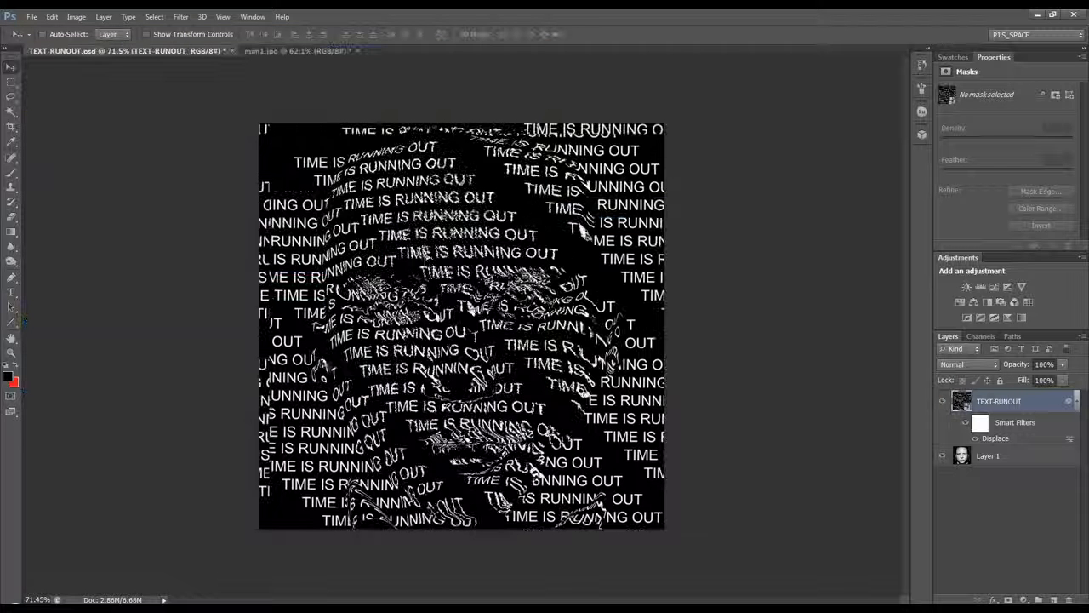
Step: Set the TEXT-RUNOUT layer's blend mode to Overlay and inspect the text on the face up close
click(986, 368)
click(973, 209)
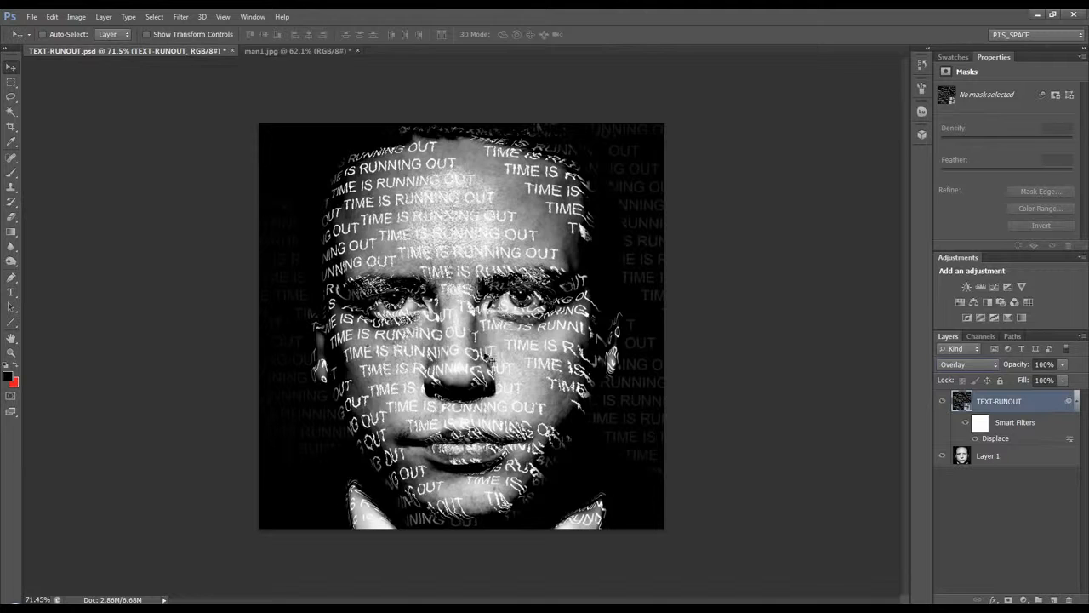
key(shift+minus)
key(shift+plus)
scroll(744, 348, up, 8)
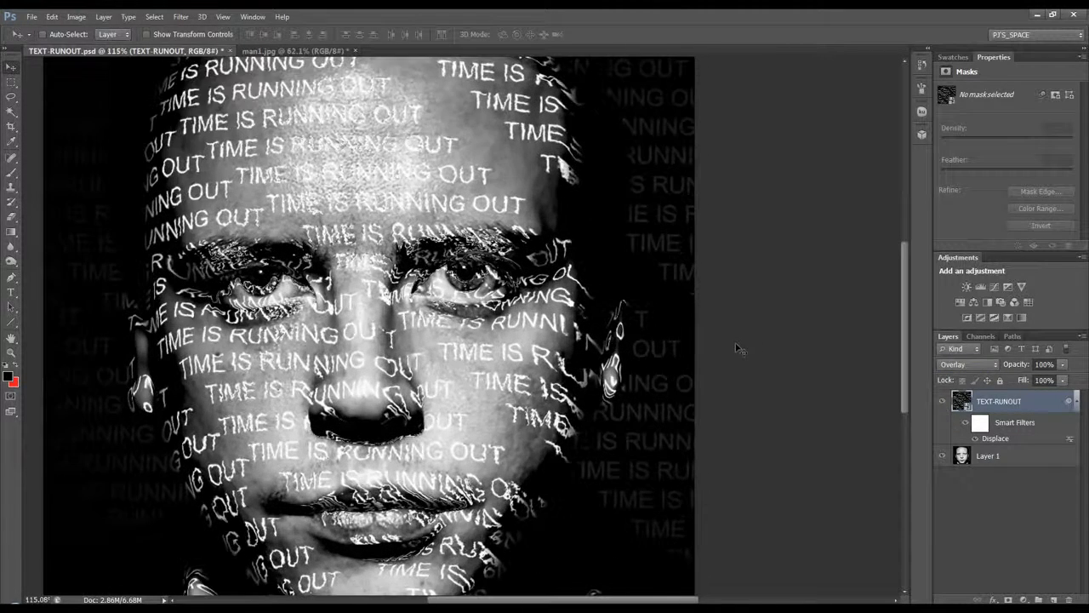
scroll(586, 322, down, 6)
scroll(584, 320, down, 2)
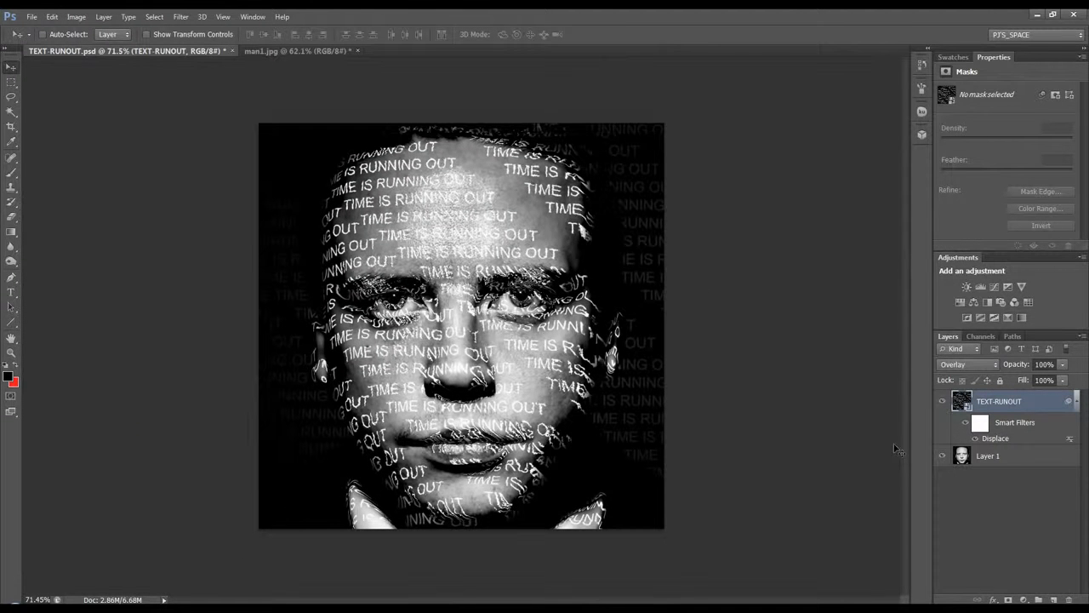
Step: Add a layer mask to TEXT-RUNOUT and brush black over the upper background text to the right of the head
click(1009, 599)
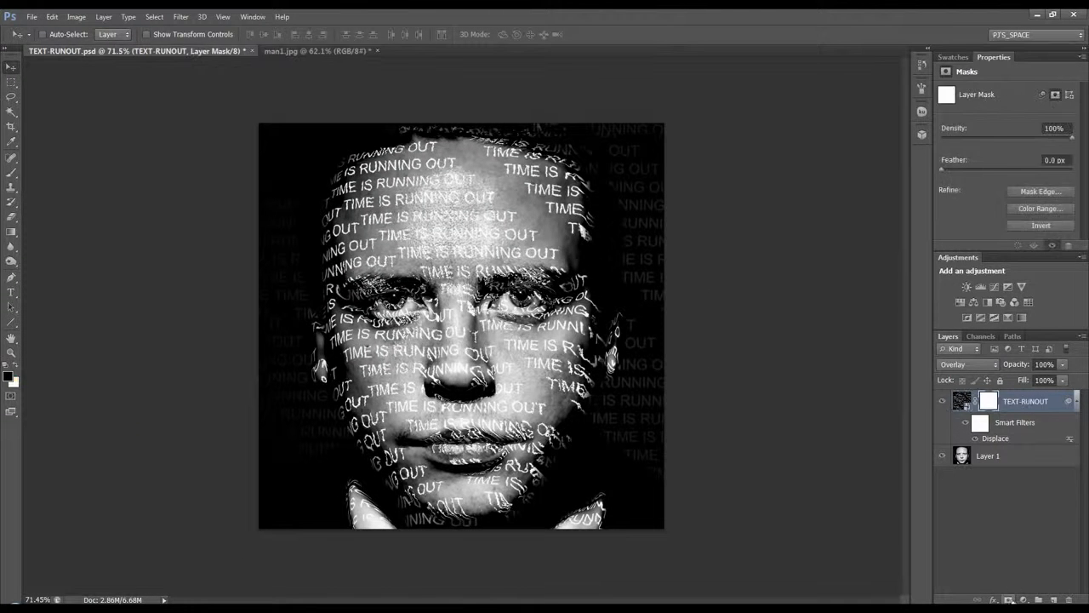
click(11, 172)
mouse_move(651, 146)
mouse_down()
mouse_move(648, 176)
mouse_move(626, 131)
mouse_move(604, 128)
mouse_move(633, 182)
mouse_move(643, 262)
mouse_move(671, 140)
mouse_move(665, 183)
mouse_move(635, 153)
mouse_move(633, 204)
mouse_up()
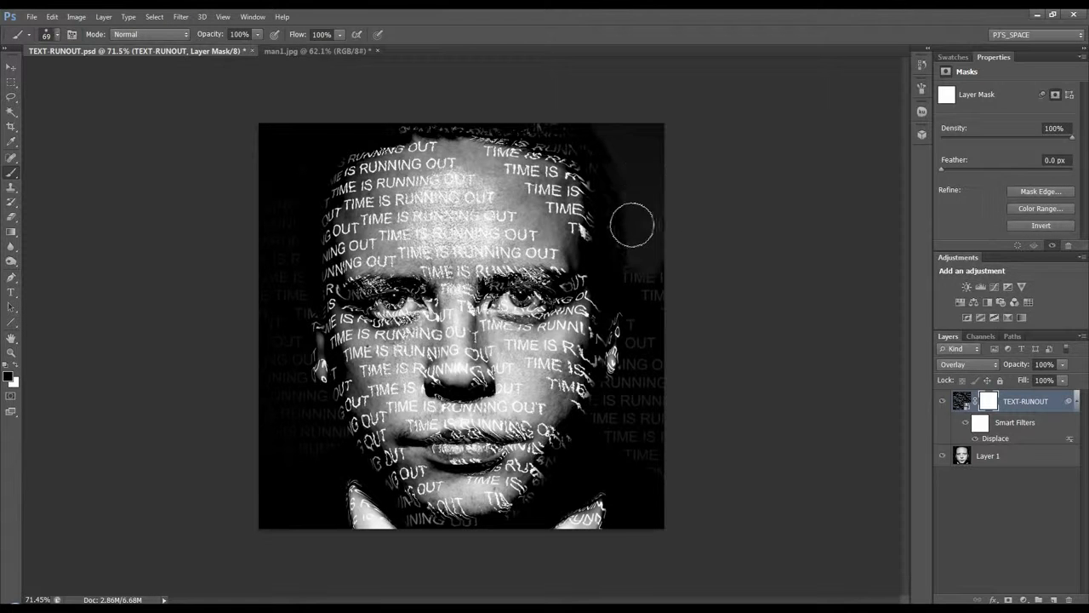
Step: Outline the background beside the head and both eyes with the Pen tool, lower TEXT-RUNOUT's opacity to 15%, and convert the paths to a selection
click(11, 277)
click(582, 126)
drag(621, 307, 603, 379)
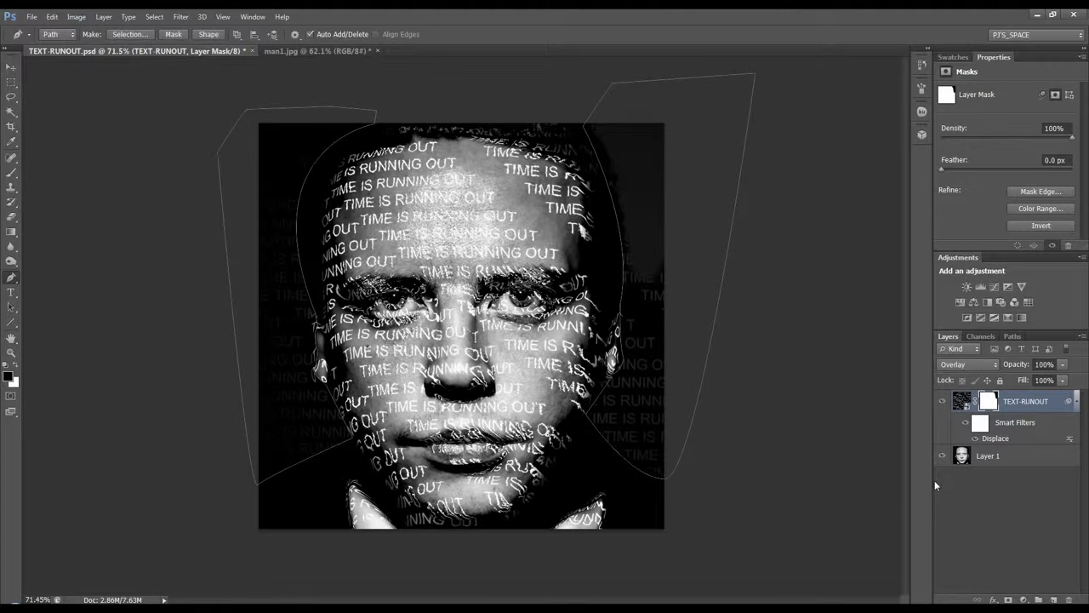
drag(1020, 366, 985, 371)
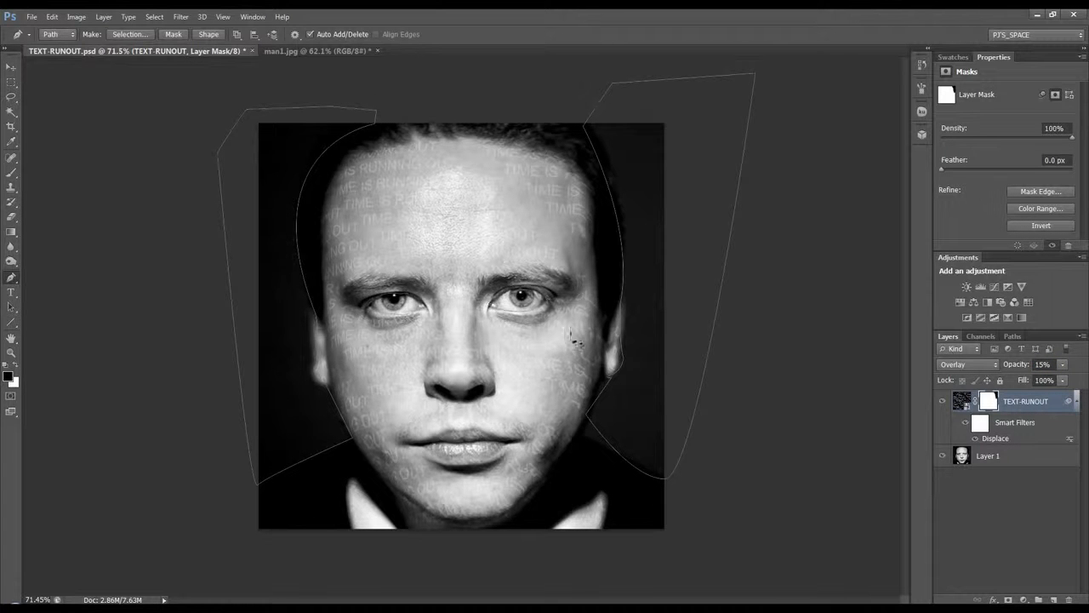
key(ctrl+Return)
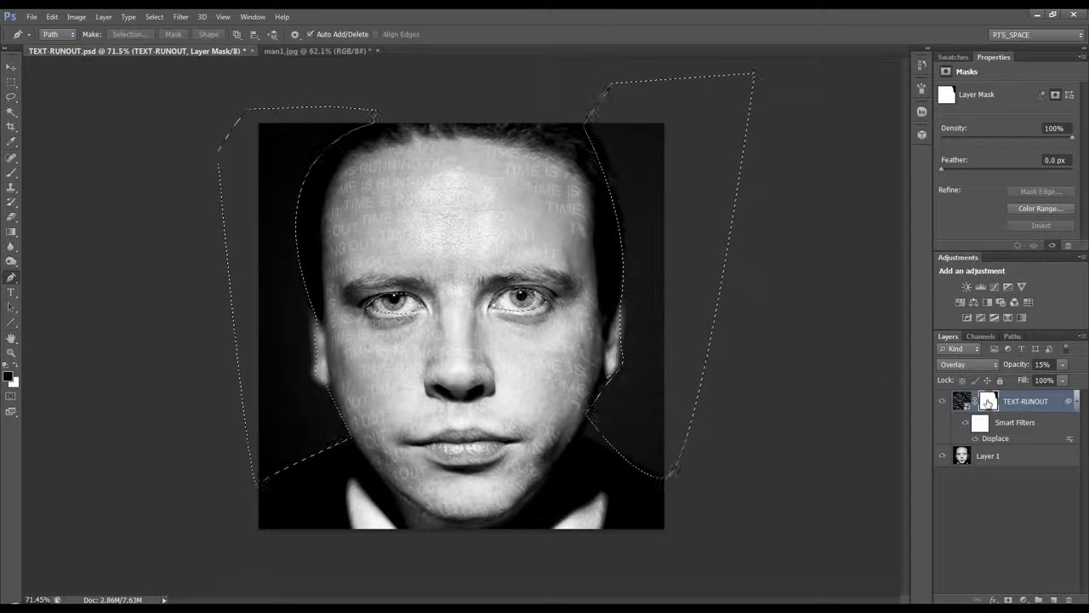
Step: Fill the selected areas of the TEXT-RUNOUT mask with black, deselect, and restore the layer's opacity to 100%
key(alt+BackSpace)
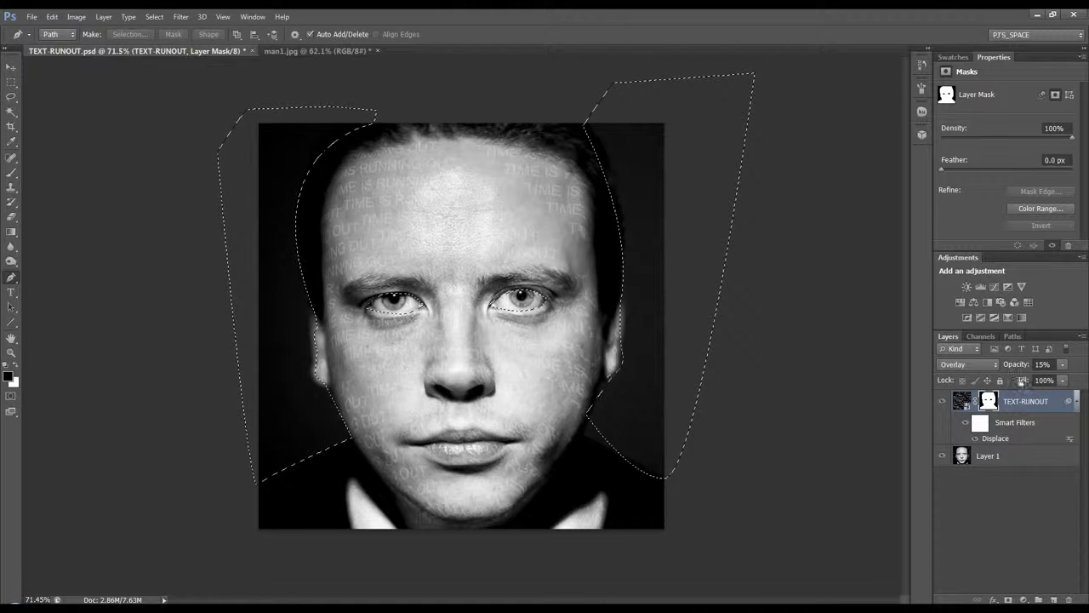
key(ctrl+d)
drag(1014, 369, 1087, 365)
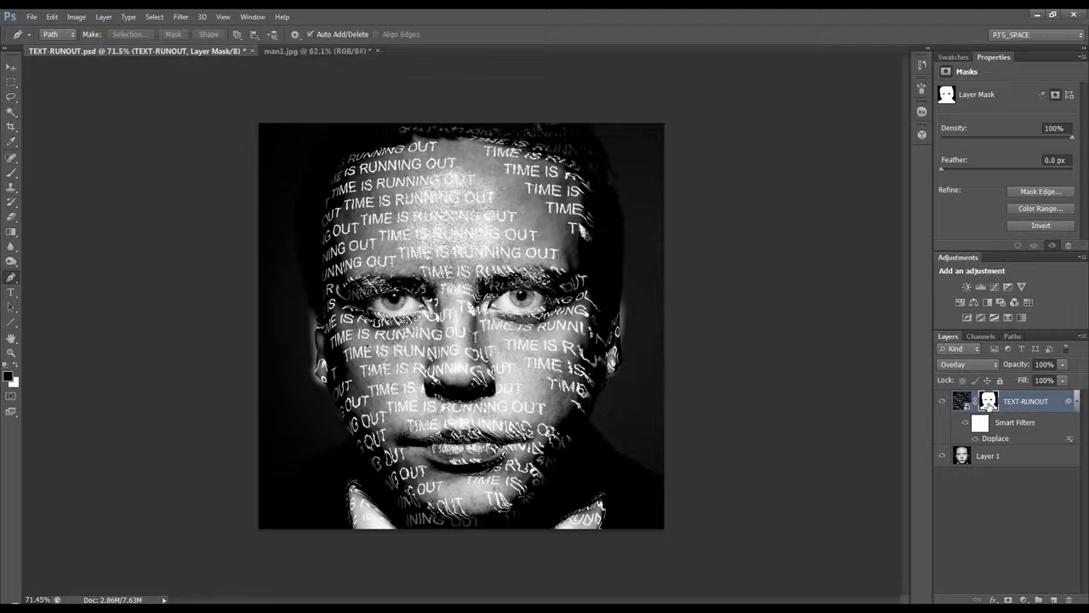
Step: Add a Hue/Saturation adjustment layer on top with Colorize enabled, hue 224, saturation 26 and lightness -12
click(1024, 599)
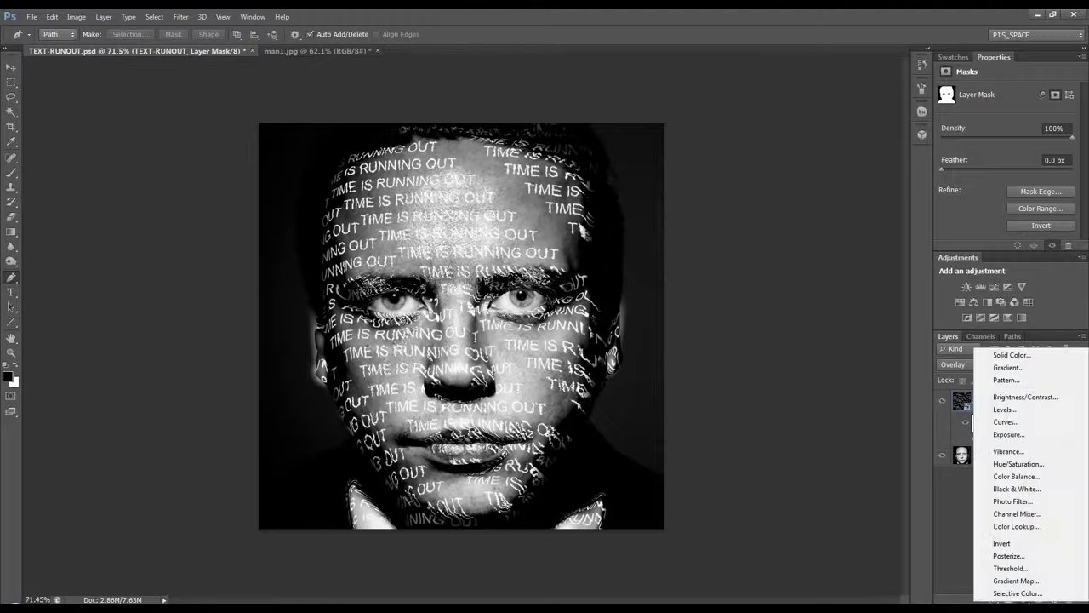
click(1019, 464)
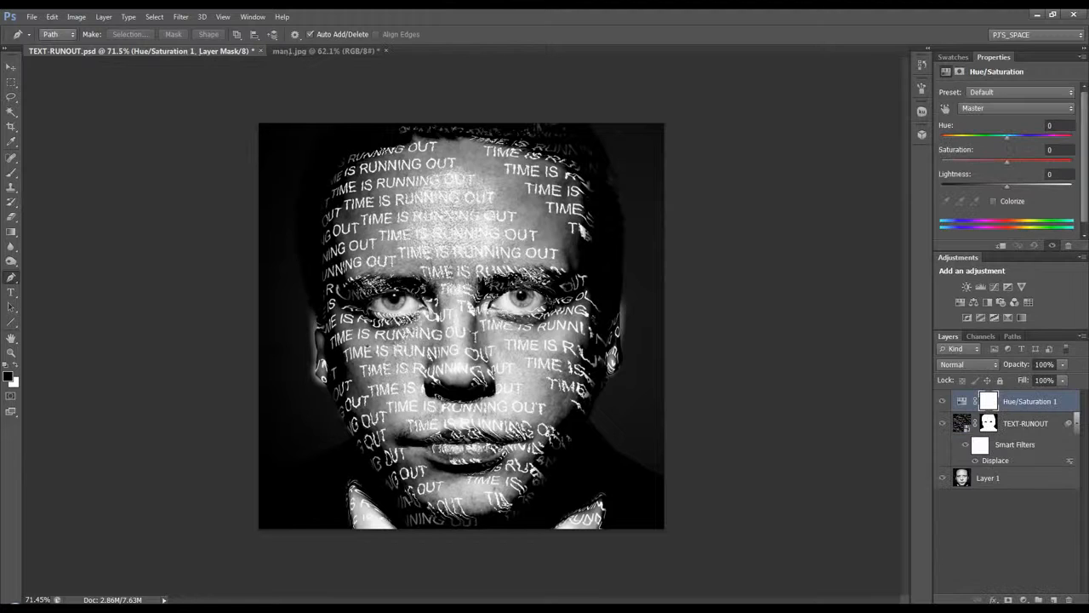
click(994, 202)
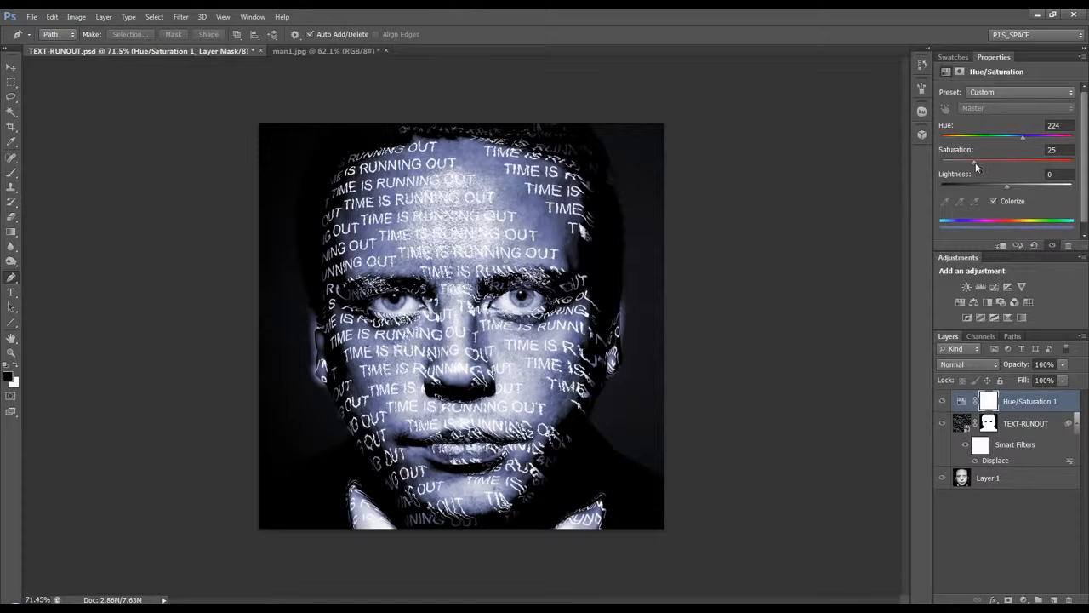
drag(1006, 187, 1000, 189)
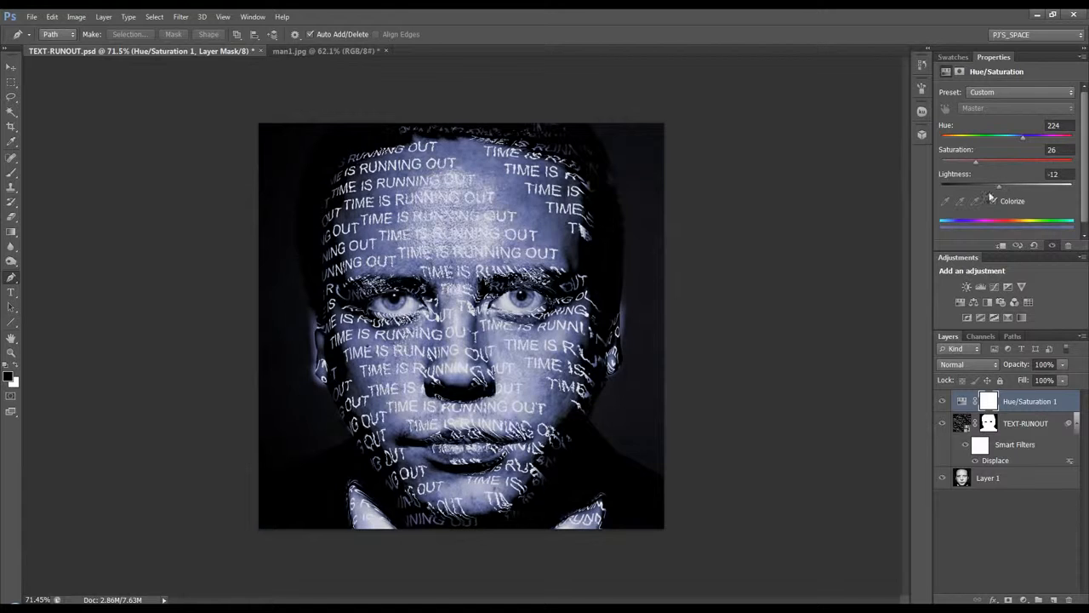
Step: Add a Curves adjustment layer directly above TEXT-RUNOUT and shape an S-curve that strongly darkens the shadows
click(1023, 599)
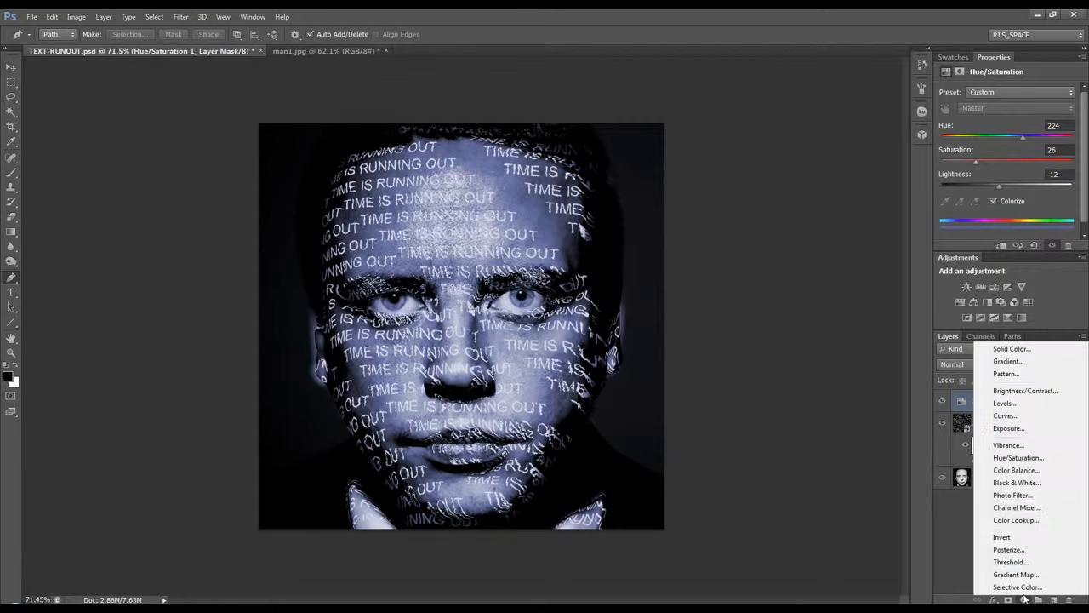
click(960, 426)
click(962, 424)
click(1024, 599)
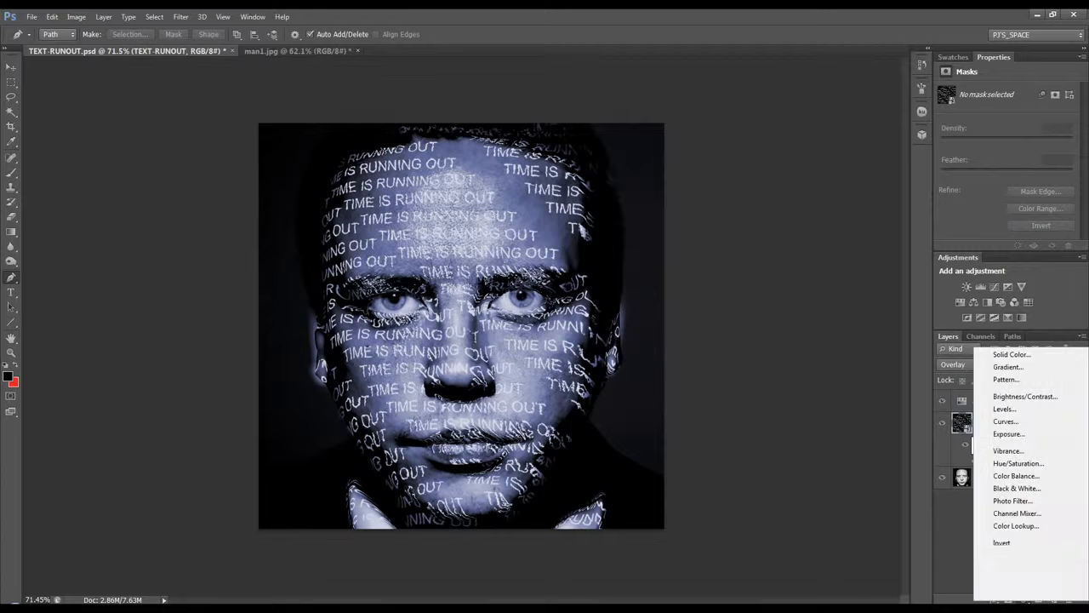
click(1026, 428)
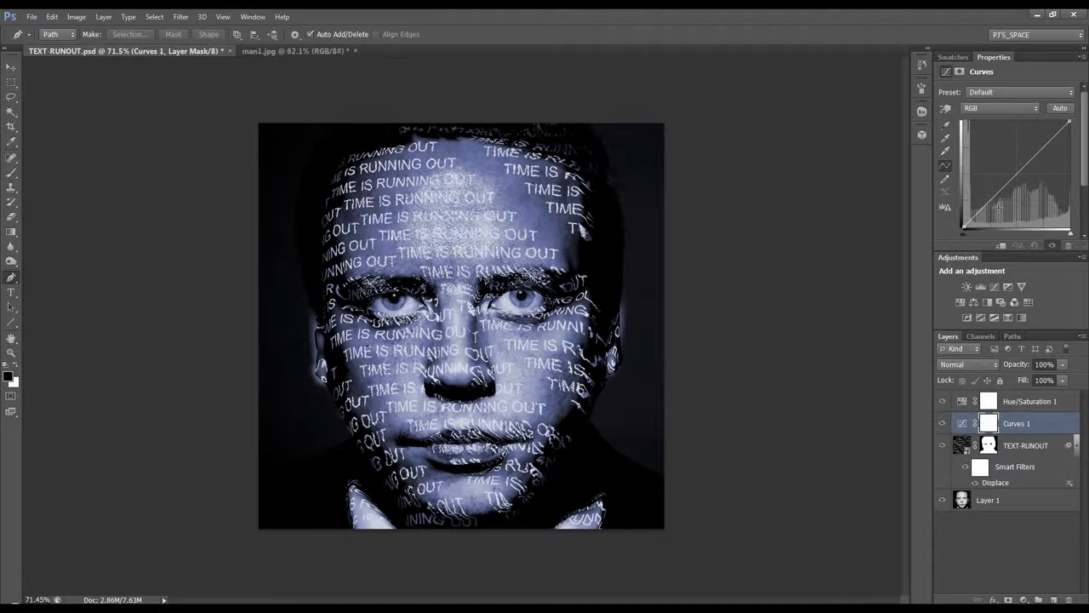
click(1043, 146)
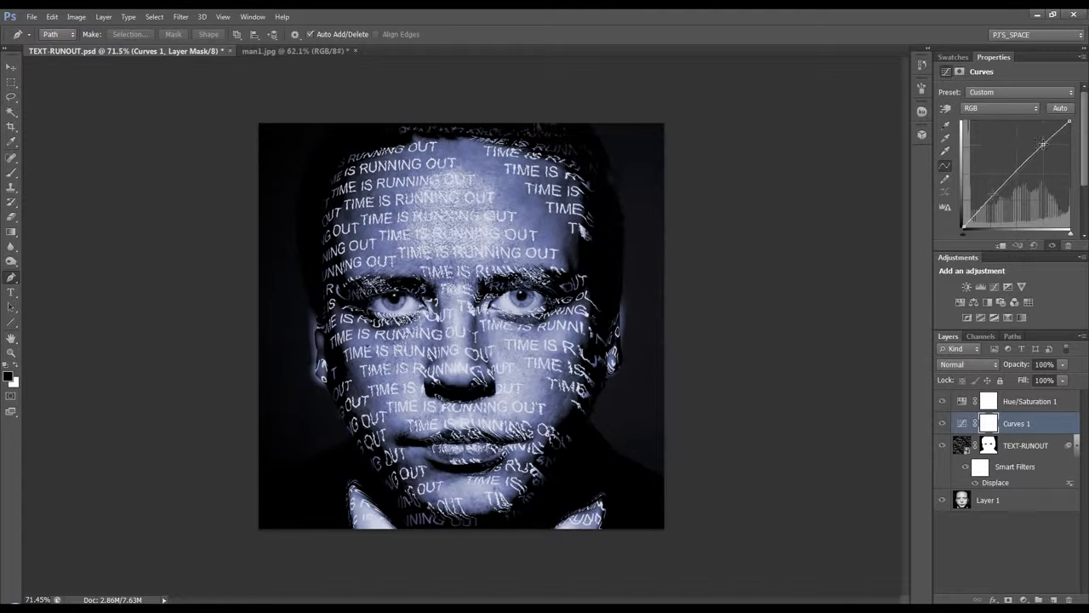
drag(1015, 175, 1007, 210)
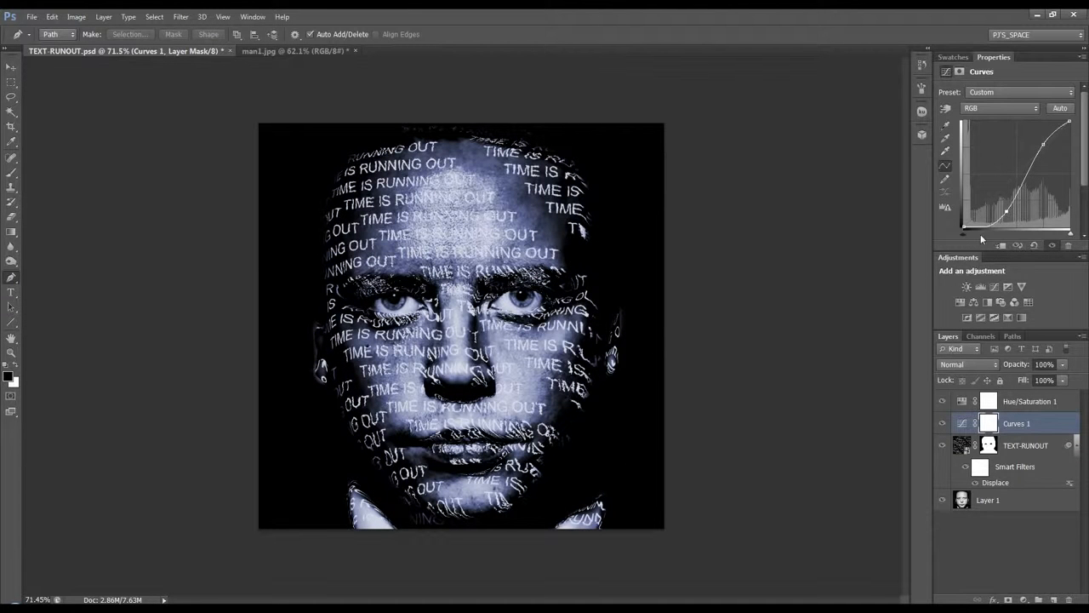
Step: Touch up the TEXT-RUNOUT layer mask around the ears with a 55 px brush, switching the paint colour to white
click(988, 445)
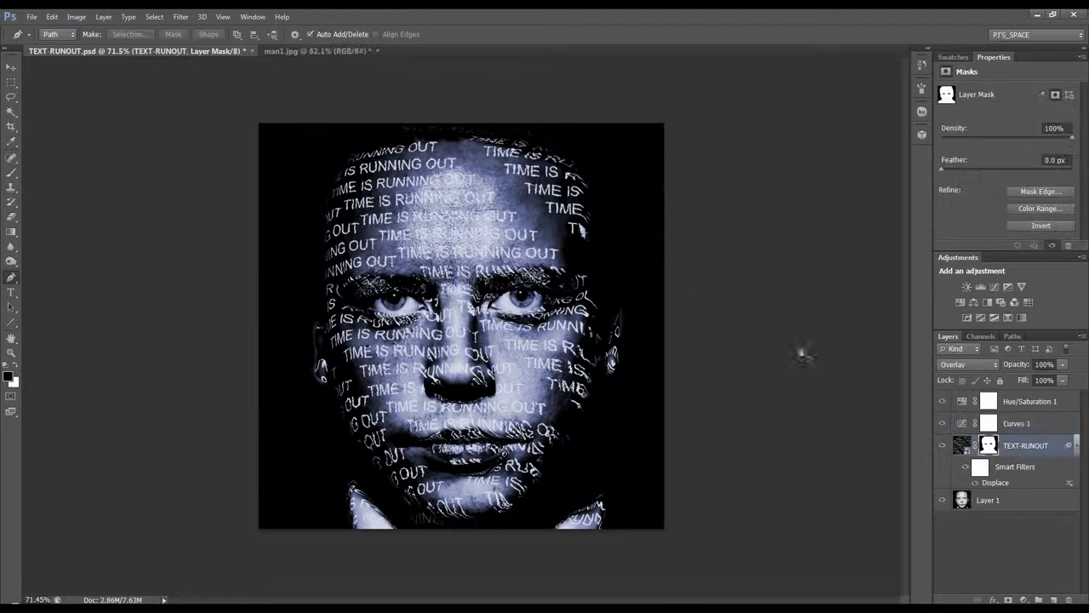
click(11, 172)
right_click(625, 324)
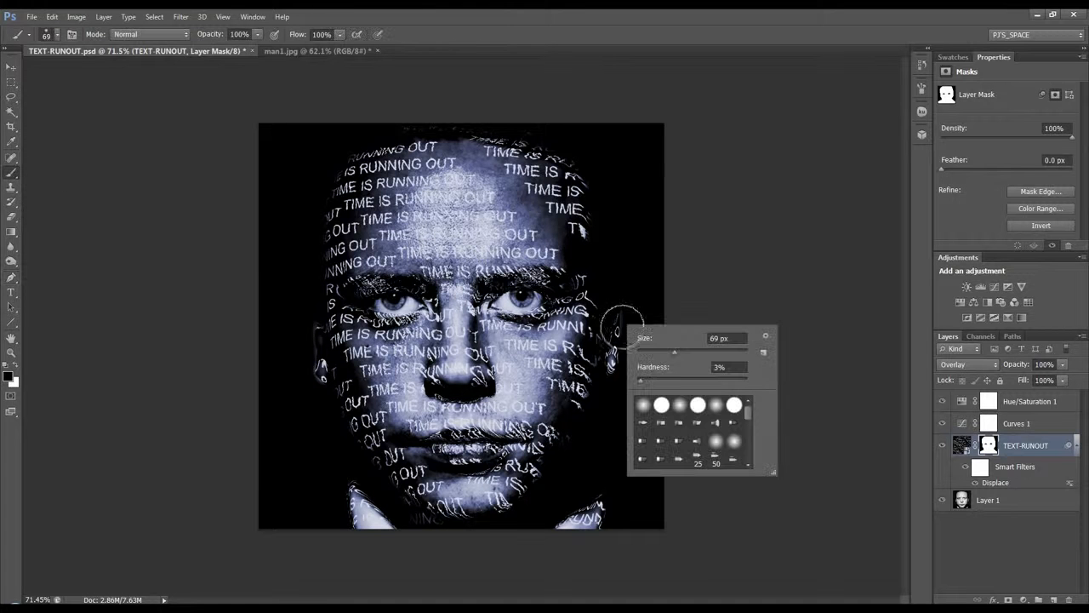
mouse_move(663, 371)
mouse_down()
mouse_move(683, 367)
mouse_move(638, 340)
mouse_up()
click(703, 295)
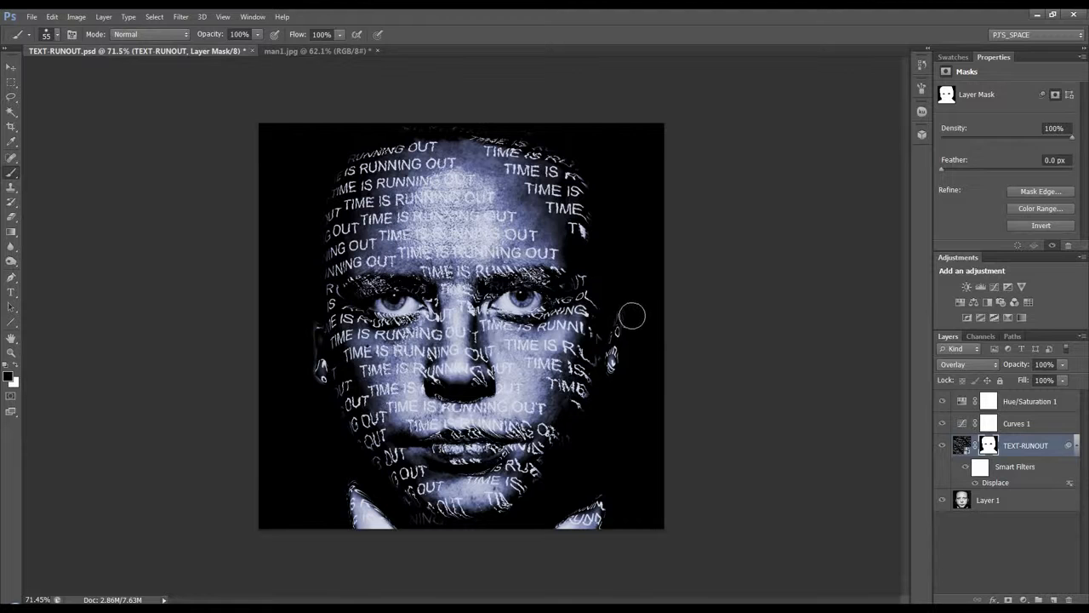
key(x)
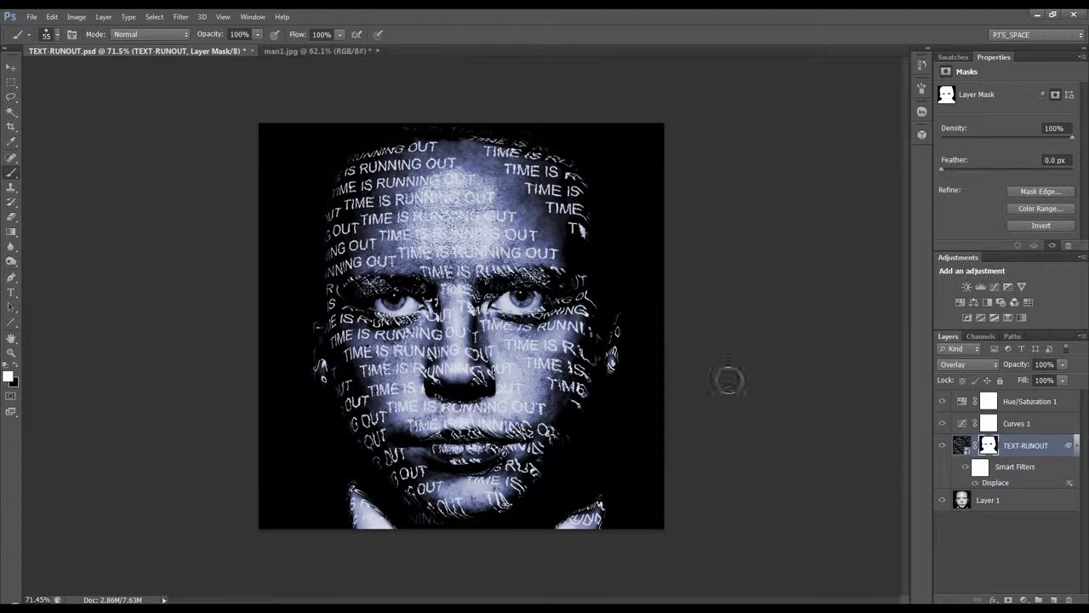
Step: Open the TEXT-RUNOUT layer's Displace smart filter to review its scale settings, and cancel at the displacement map selection
click(961, 445)
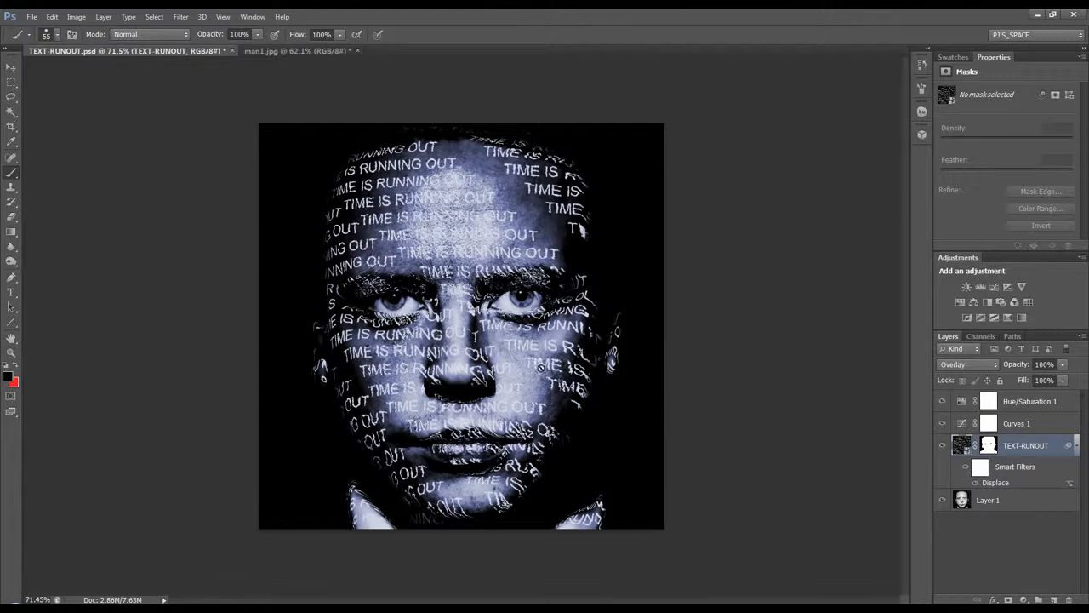
double_click(994, 482)
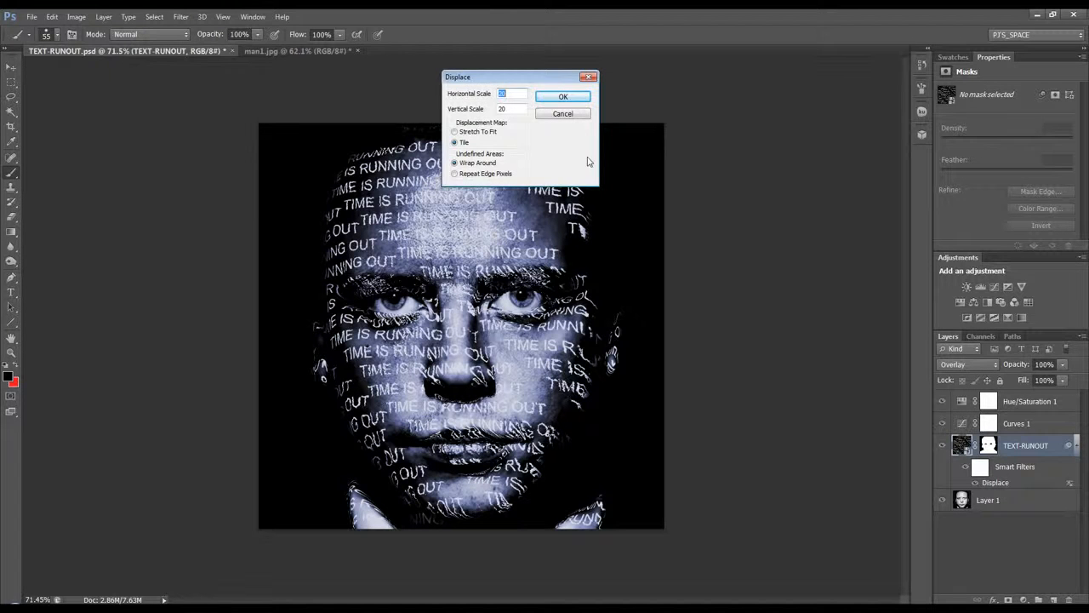
drag(521, 83, 572, 78)
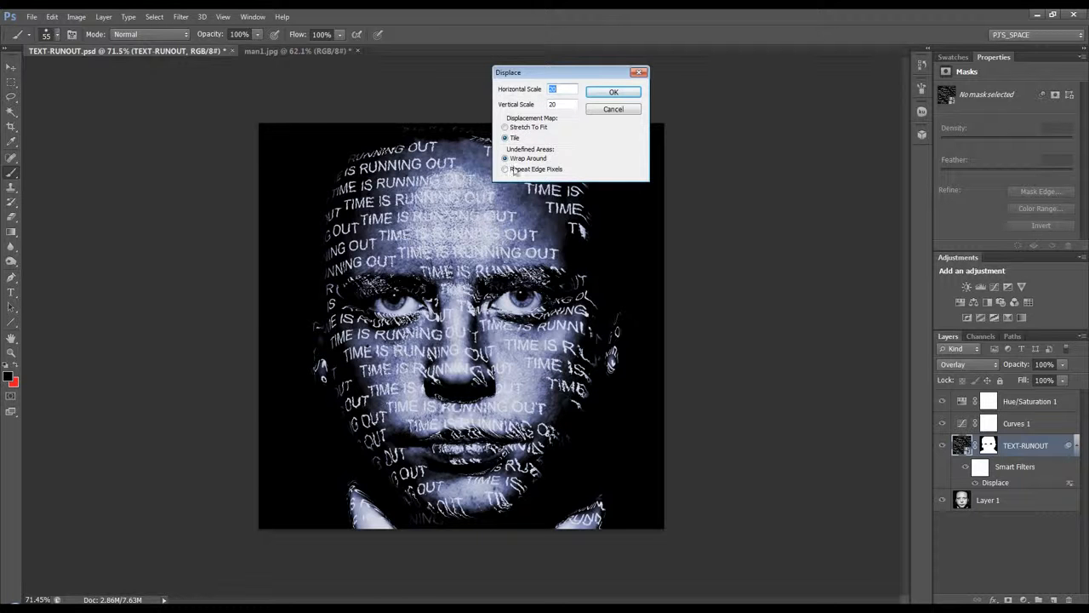
click(603, 94)
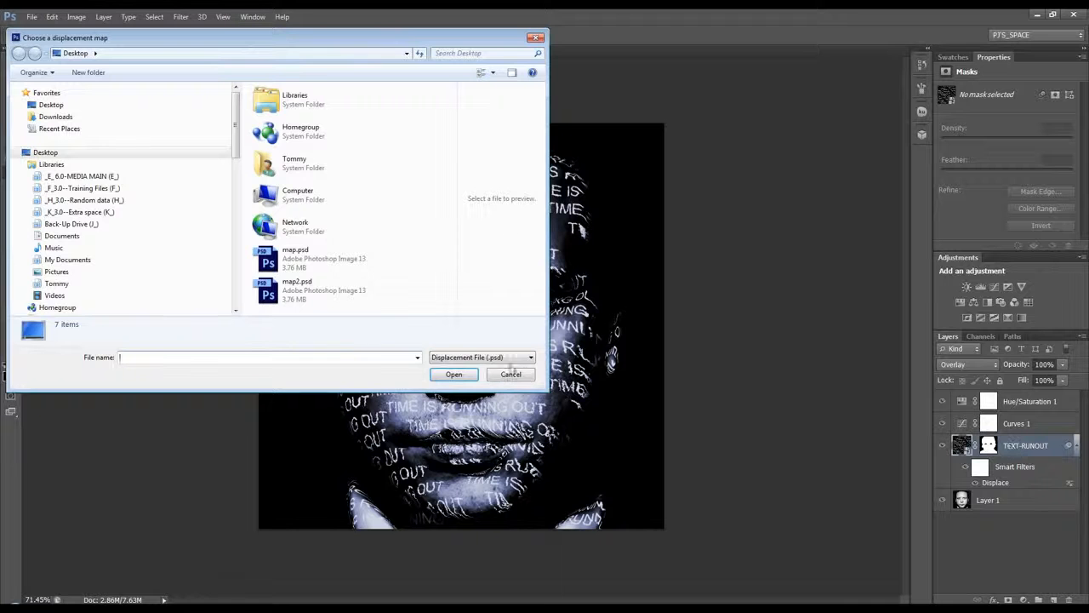
click(514, 374)
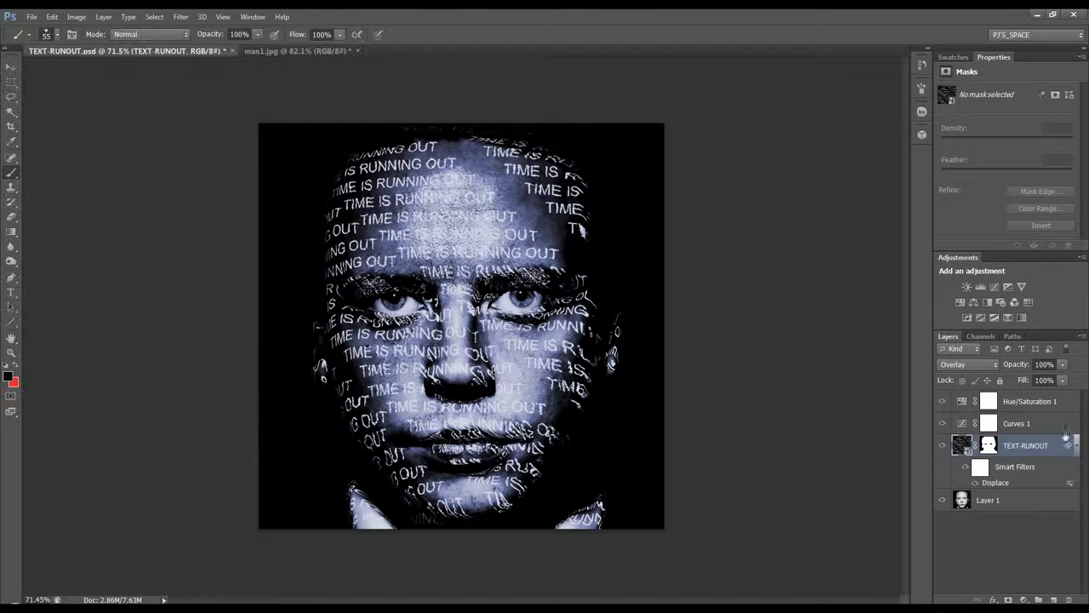
Step: Open the Displace smart filter's blending options for review and close them
double_click(1071, 484)
drag(804, 118, 691, 92)
key(Return)
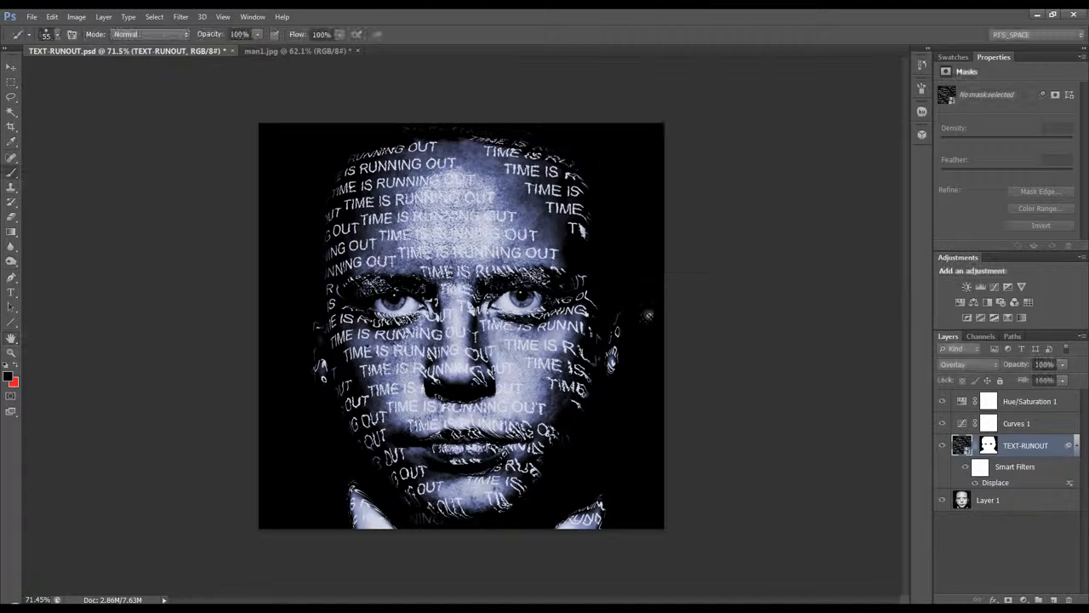